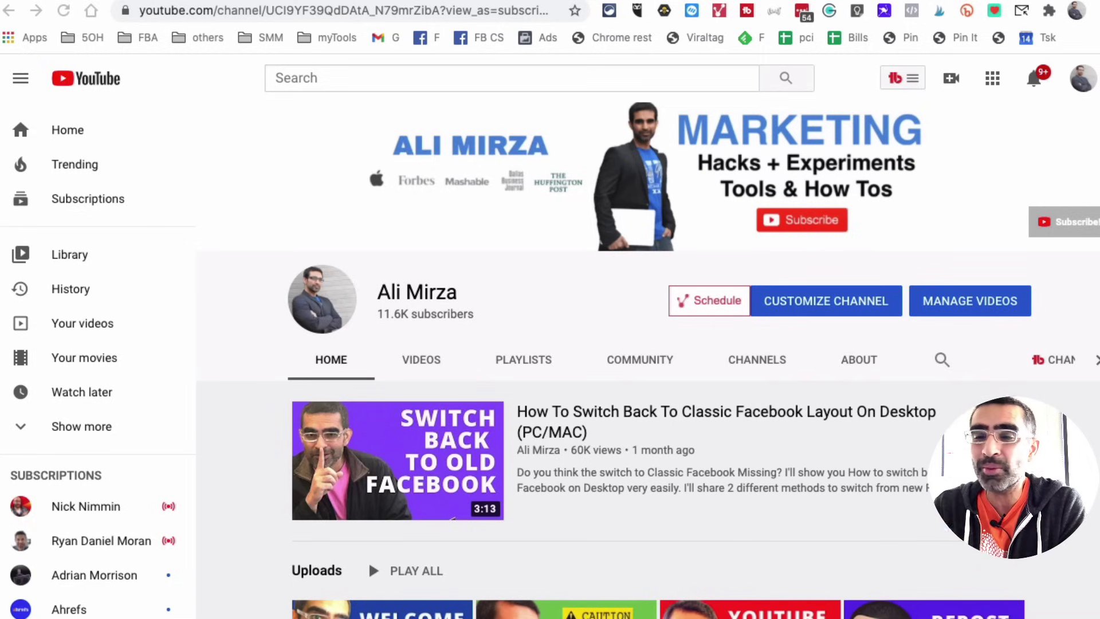
Step: Browse the channel page, fit the browser window to the screen, and return to the top
{"action": "scroll", "coordinate": [880, 424], "scroll_direction": "down", "scroll_amount": 5}
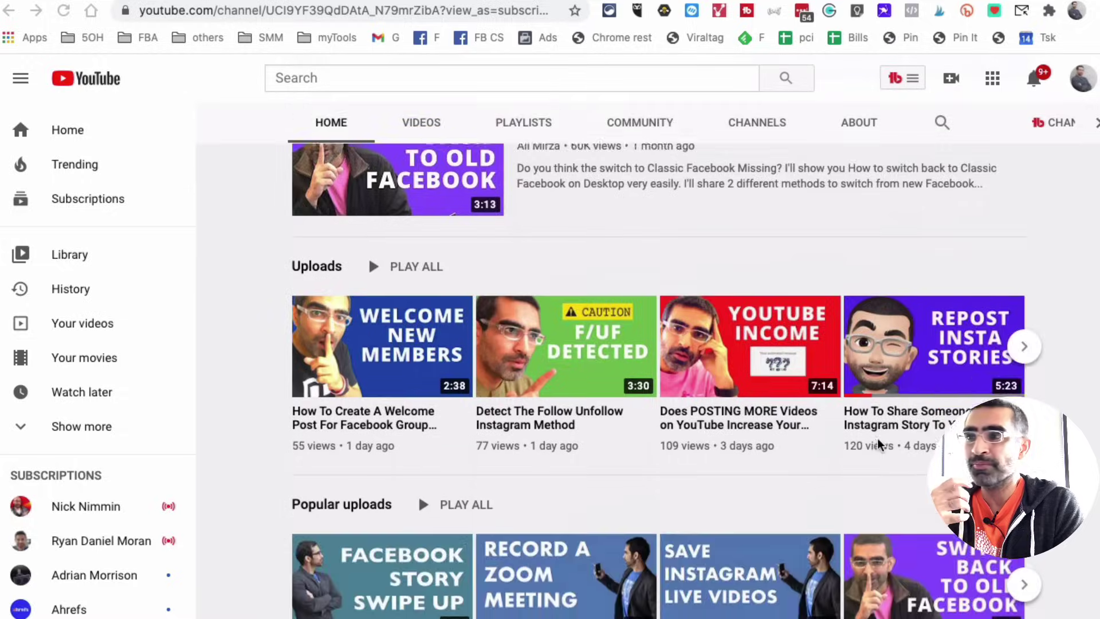
{"action": "scroll", "coordinate": [879, 447], "scroll_direction": "up", "scroll_amount": 5}
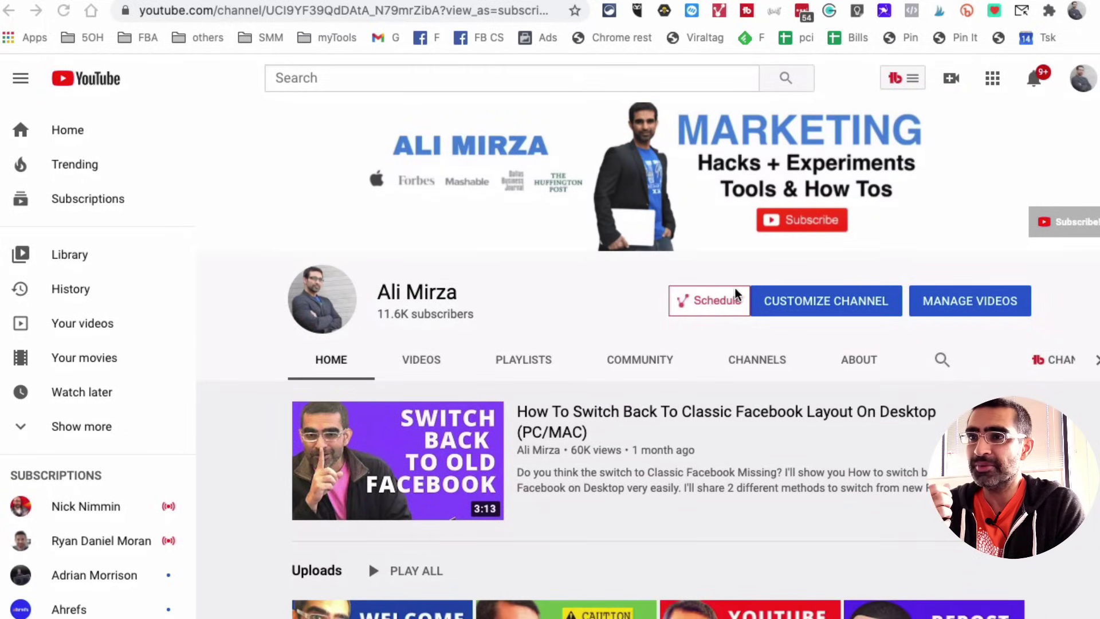
{"action": "scroll", "coordinate": [736, 294], "scroll_direction": "down", "scroll_amount": 3}
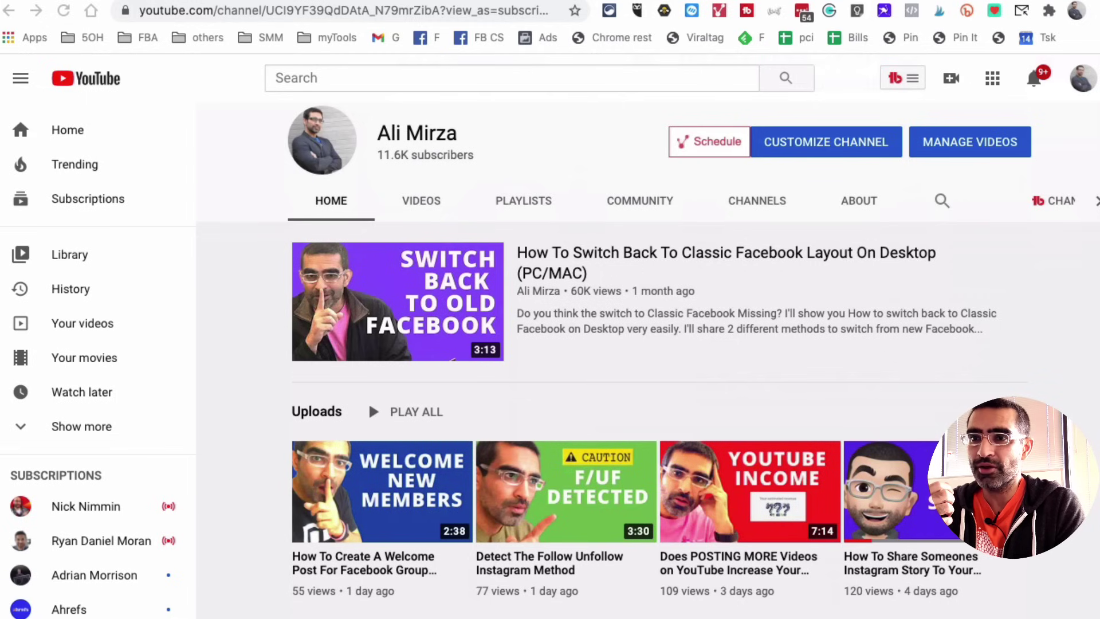
{"action": "scroll", "coordinate": [648, 343], "scroll_direction": "down", "scroll_amount": 8}
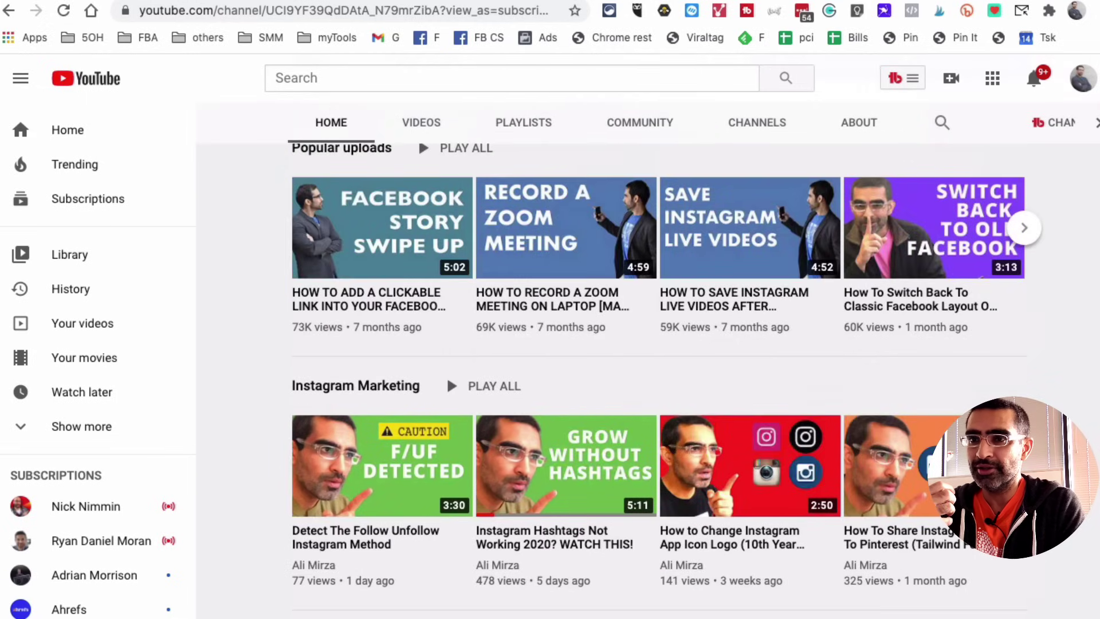
{"action": "key", "text": "ctrl+alt+Return"}
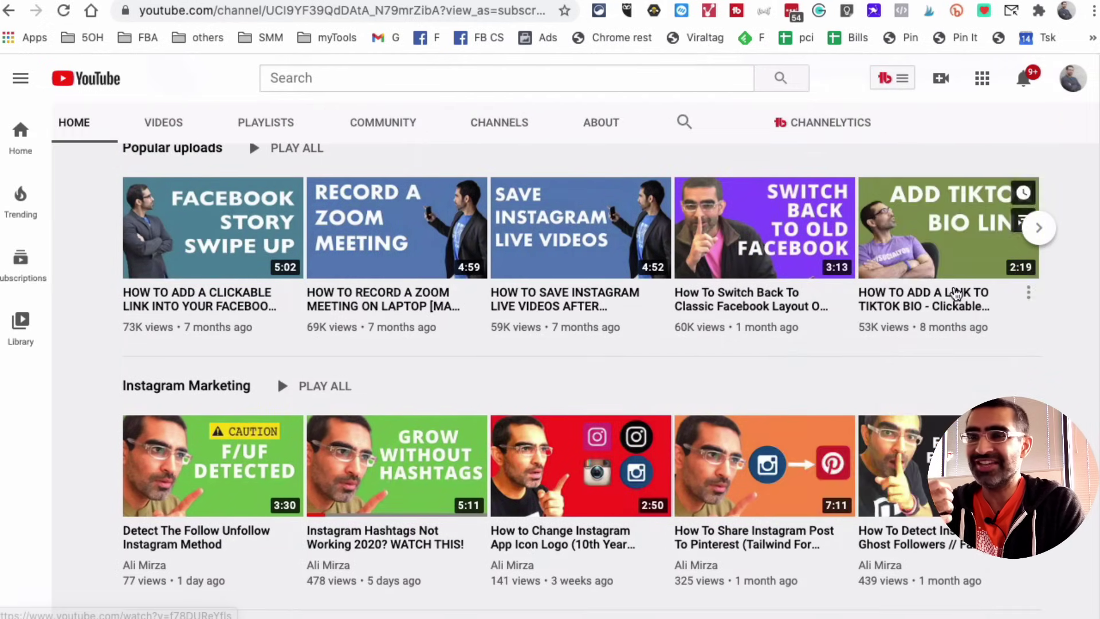
{"action": "scroll", "coordinate": [953, 291], "scroll_direction": "up", "scroll_amount": 12}
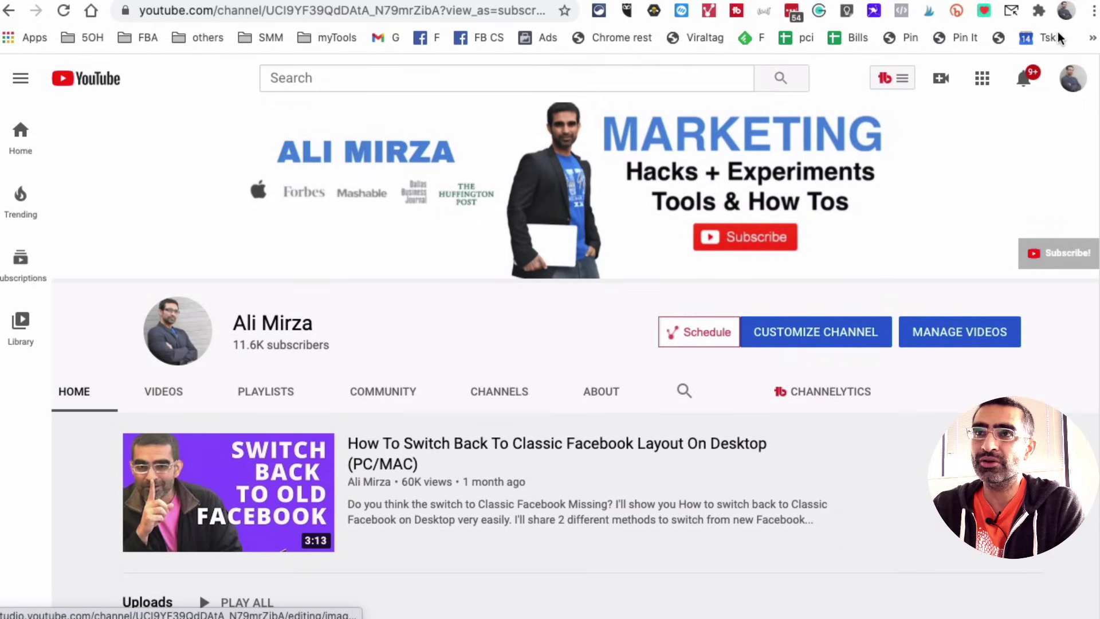
Step: Go to YouTube Studio from the account menu and dismiss the helpfulness survey
{"action": "left_click", "coordinate": [1068, 79]}
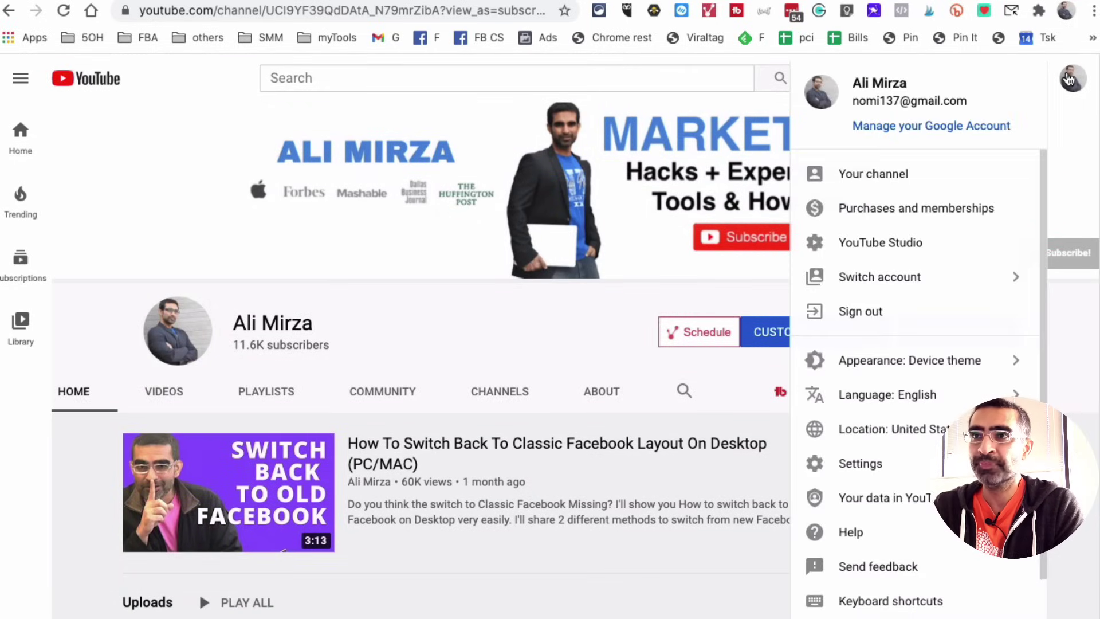
{"action": "left_click", "coordinate": [919, 243]}
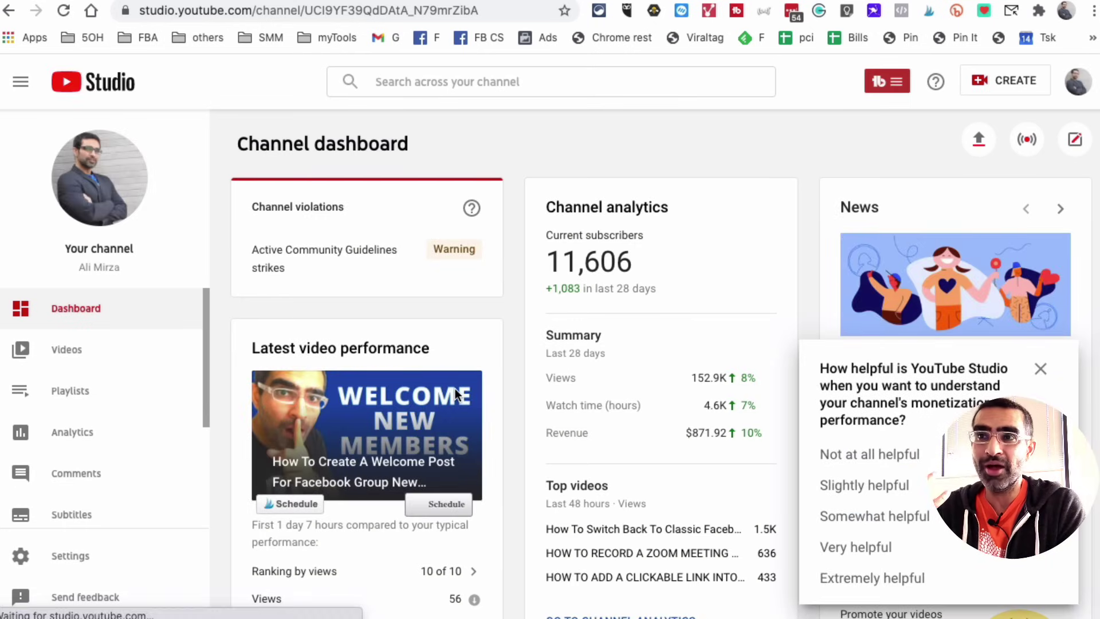
{"action": "left_click", "coordinate": [1040, 369]}
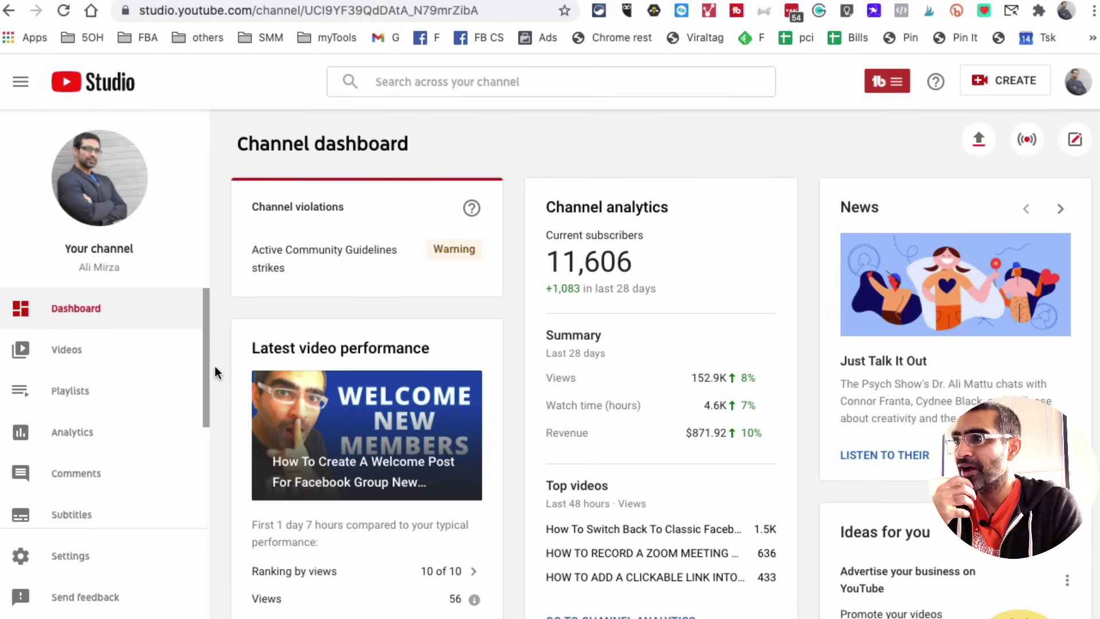
Step: Scroll the Studio sidebar to look for the Audio library entry
{"action": "left_click_drag", "start_coordinate": [212, 366], "coordinate": [212, 475]}
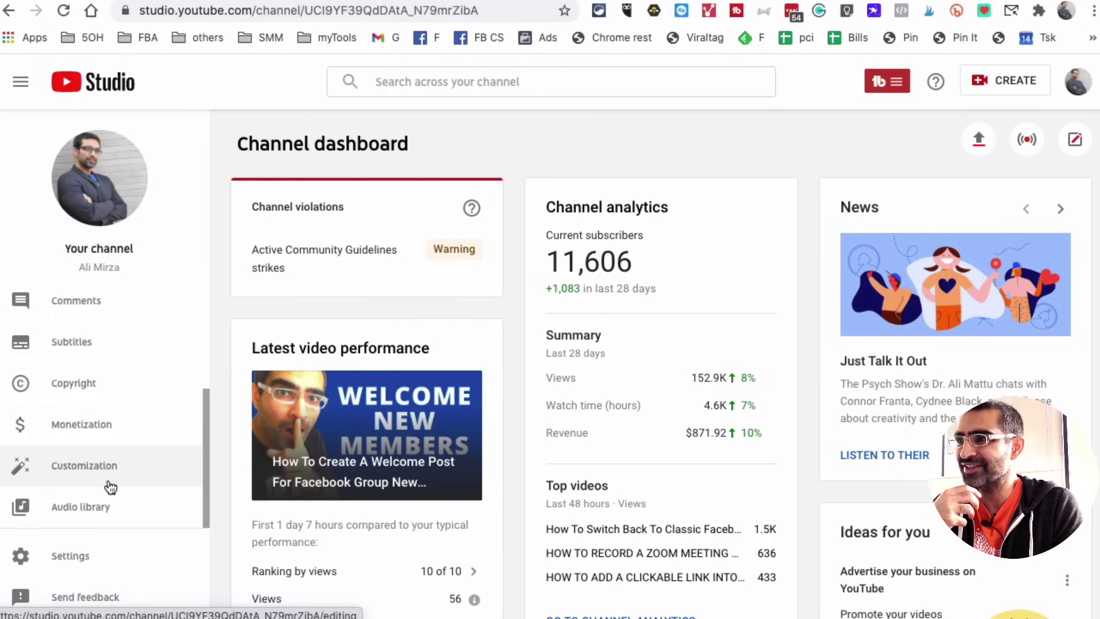
{"action": "scroll", "coordinate": [110, 487], "scroll_direction": "up", "scroll_amount": 5}
{"action": "scroll", "coordinate": [111, 487], "scroll_direction": "down", "scroll_amount": 1}
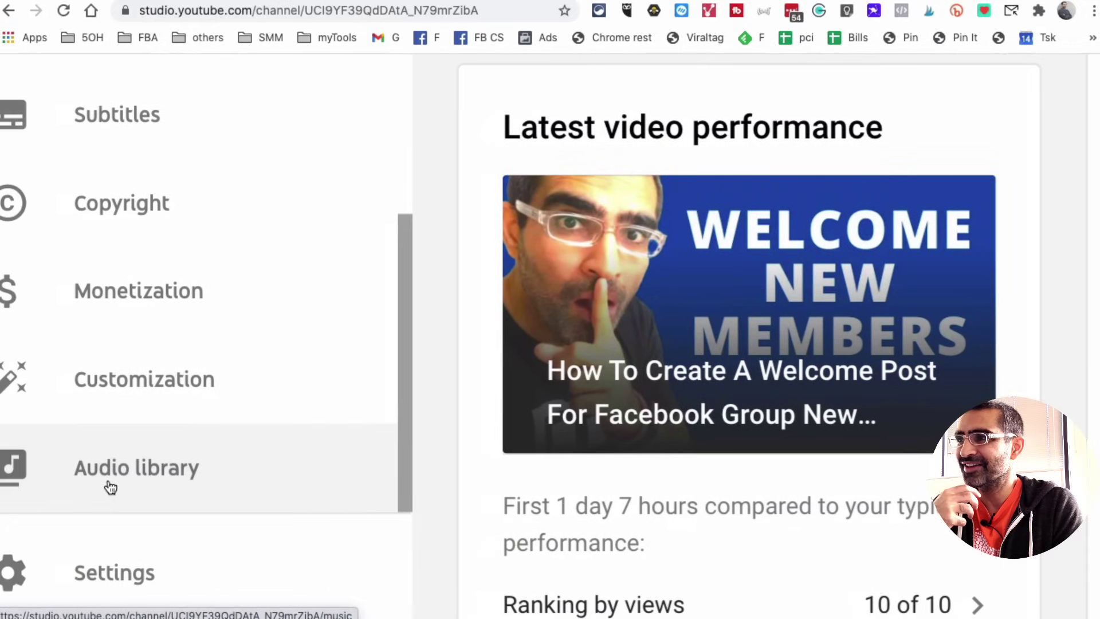
{"action": "scroll", "coordinate": [153, 472], "scroll_direction": "down", "scroll_amount": 5}
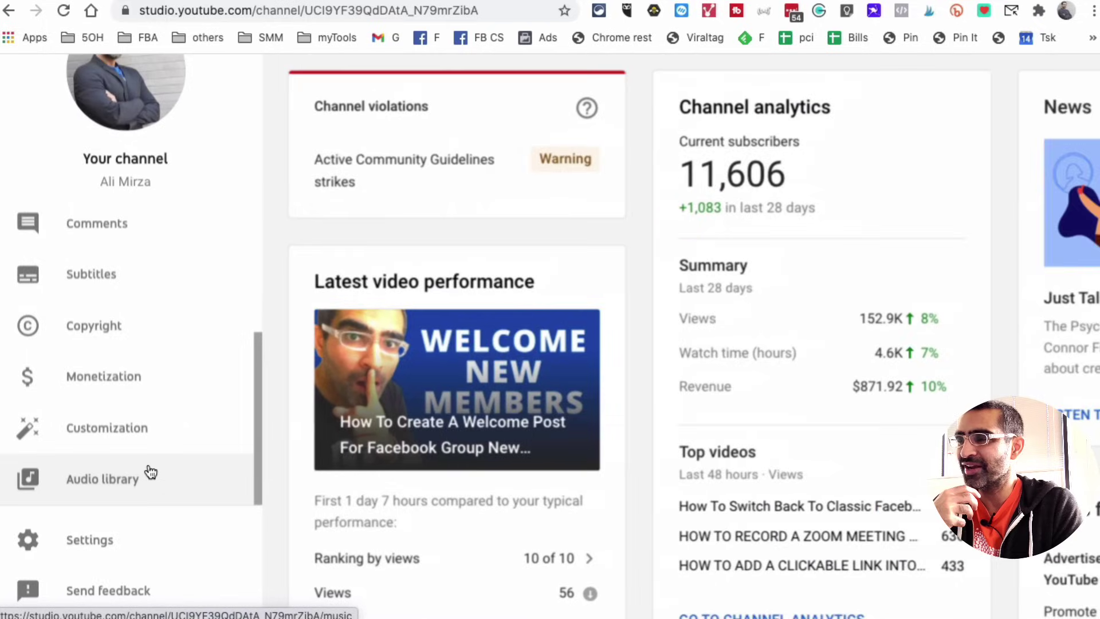
{"action": "scroll", "coordinate": [151, 472], "scroll_direction": "left", "scroll_amount": 2}
{"action": "scroll", "coordinate": [151, 471], "scroll_direction": "right", "scroll_amount": 2}
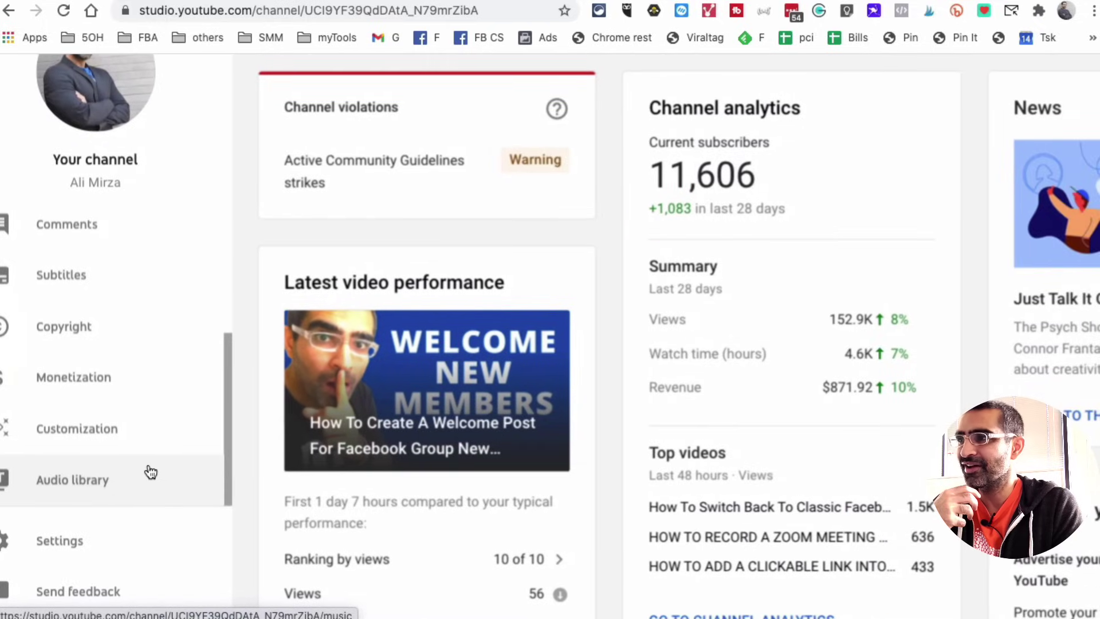
{"action": "left_click", "coordinate": [151, 472]}
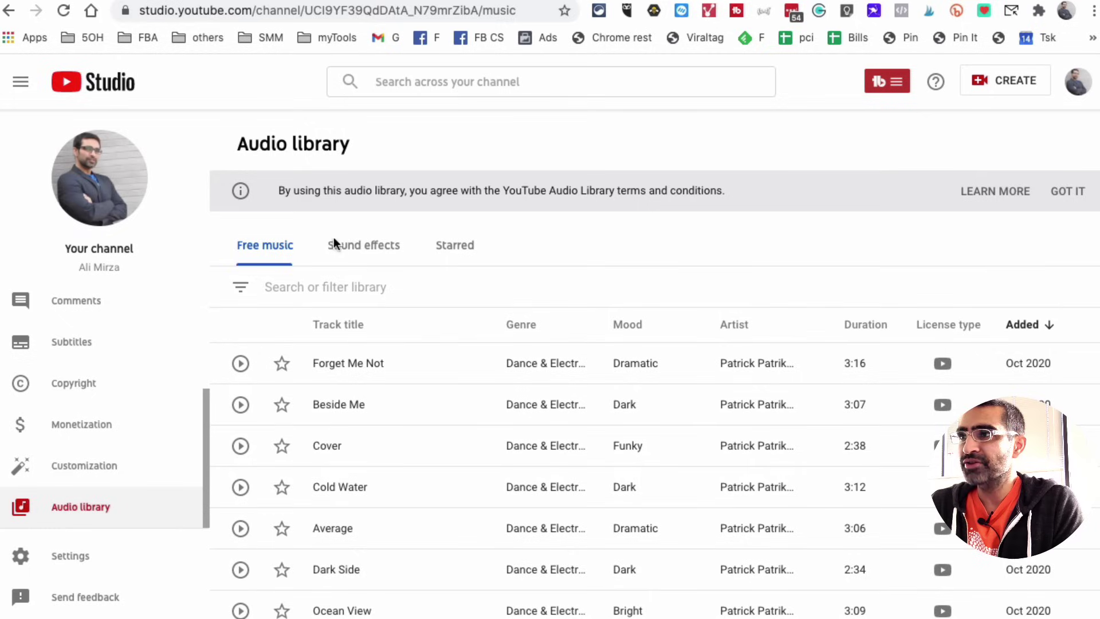
{"action": "left_click", "coordinate": [364, 247]}
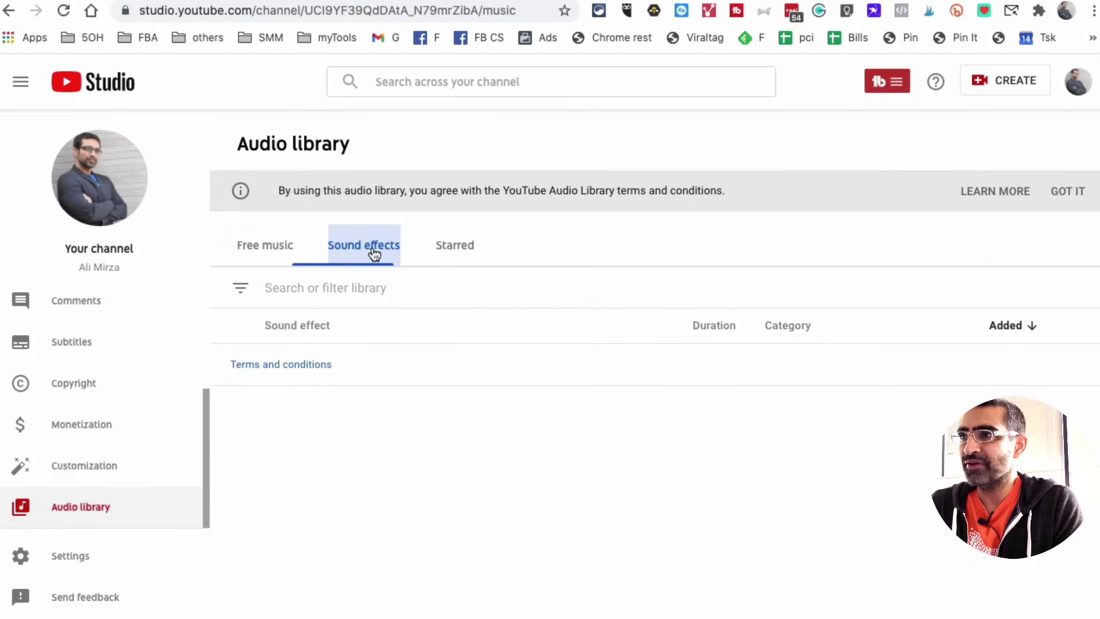
{"action": "left_click", "coordinate": [276, 248]}
{"action": "scroll", "coordinate": [587, 381], "scroll_direction": "down", "scroll_amount": 2}
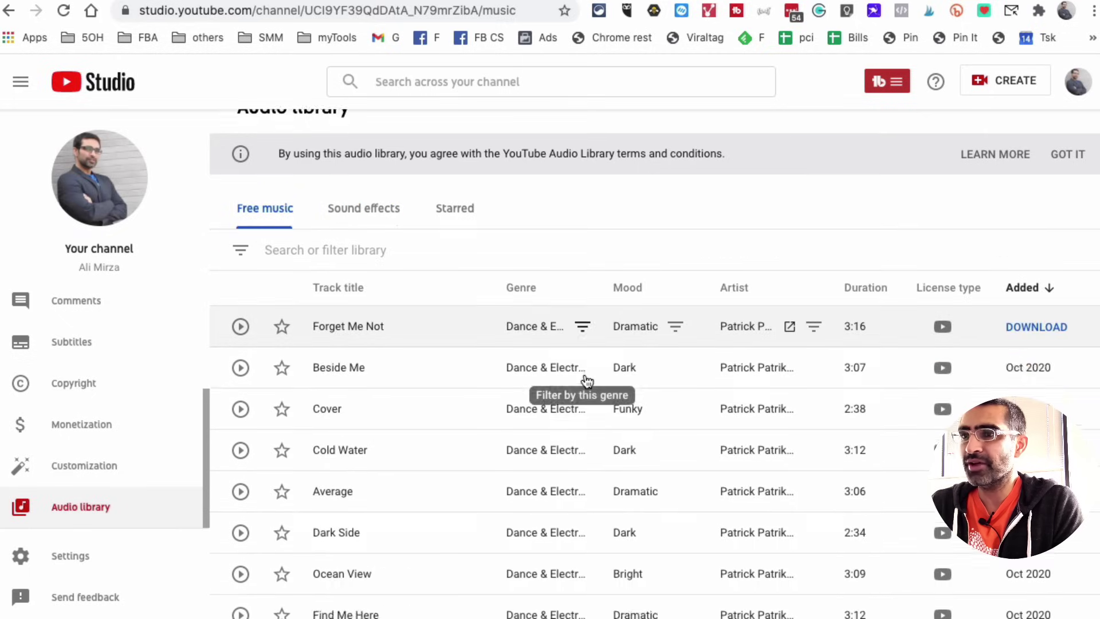
{"action": "scroll", "coordinate": [587, 381], "scroll_direction": "down", "scroll_amount": 3}
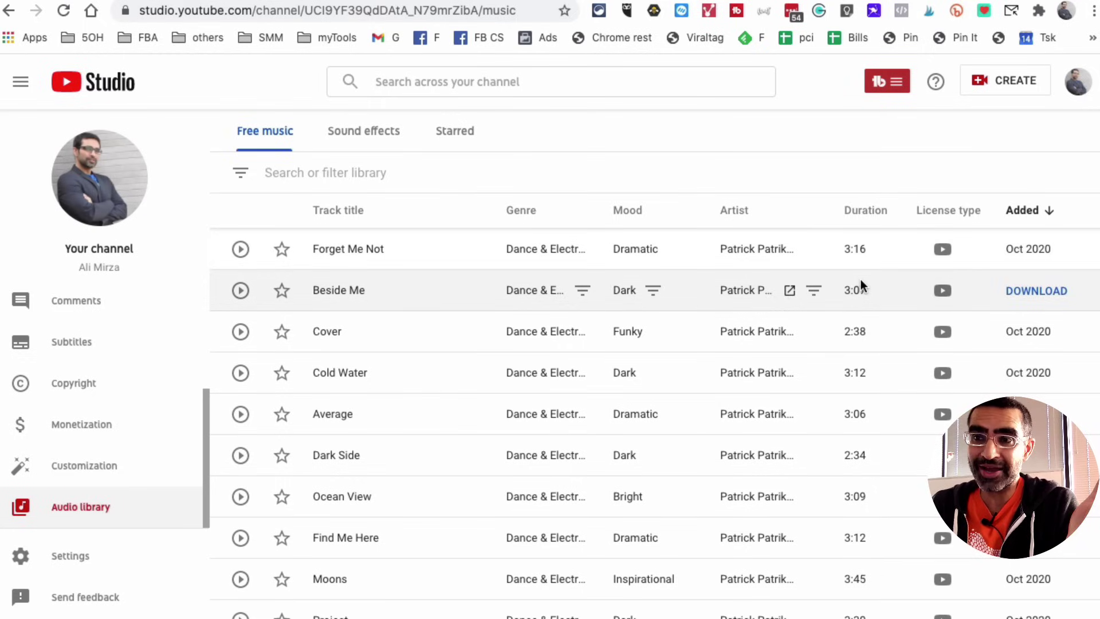
{"action": "mouse_move", "coordinate": [944, 255]}
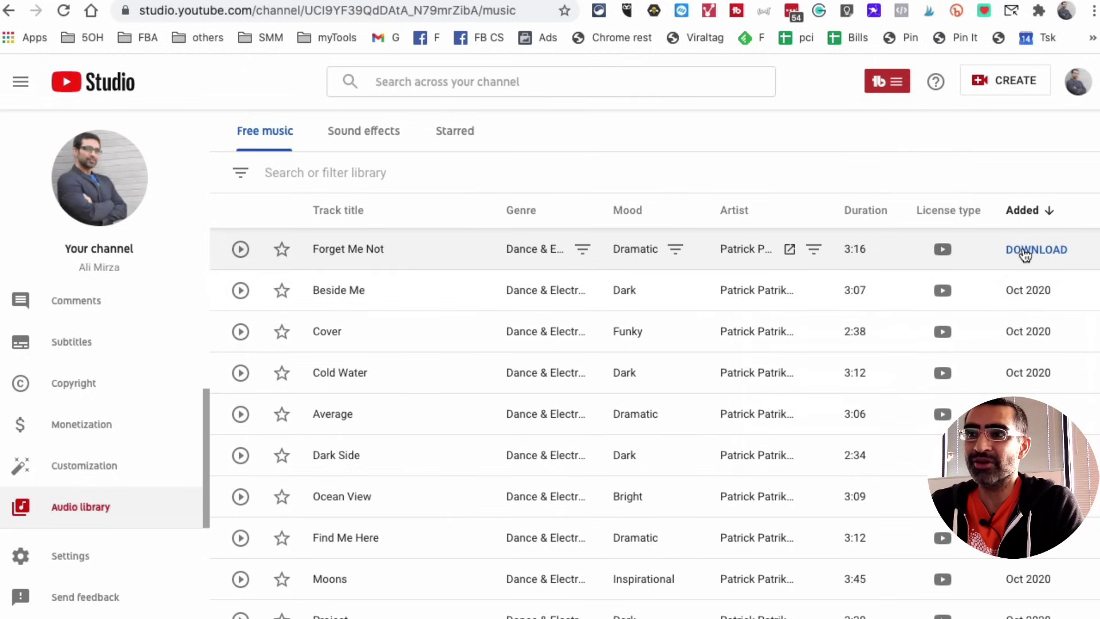
{"action": "scroll", "coordinate": [943, 305], "scroll_direction": "up", "scroll_amount": 2}
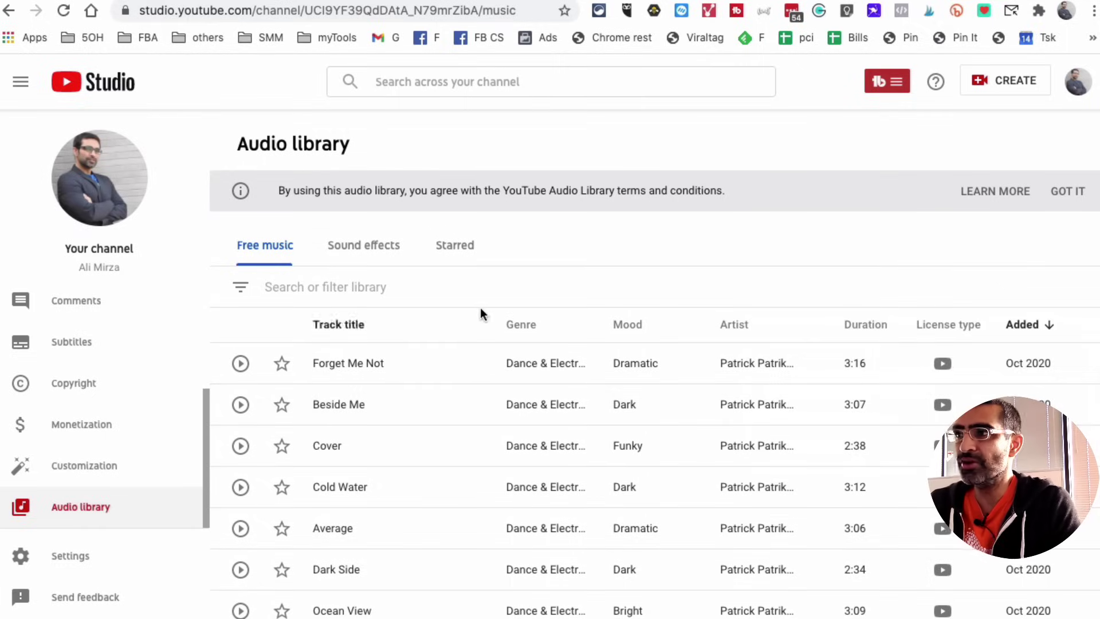
{"action": "scroll", "coordinate": [299, 287], "scroll_direction": "up", "scroll_amount": 5}
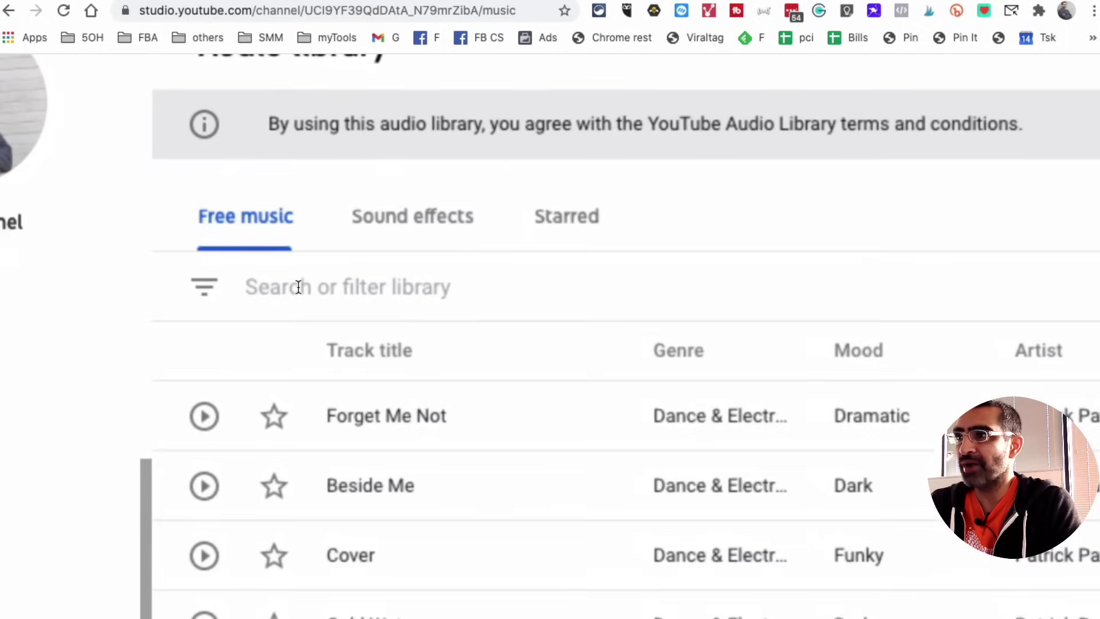
{"action": "scroll", "coordinate": [372, 279], "scroll_direction": "down", "scroll_amount": 5}
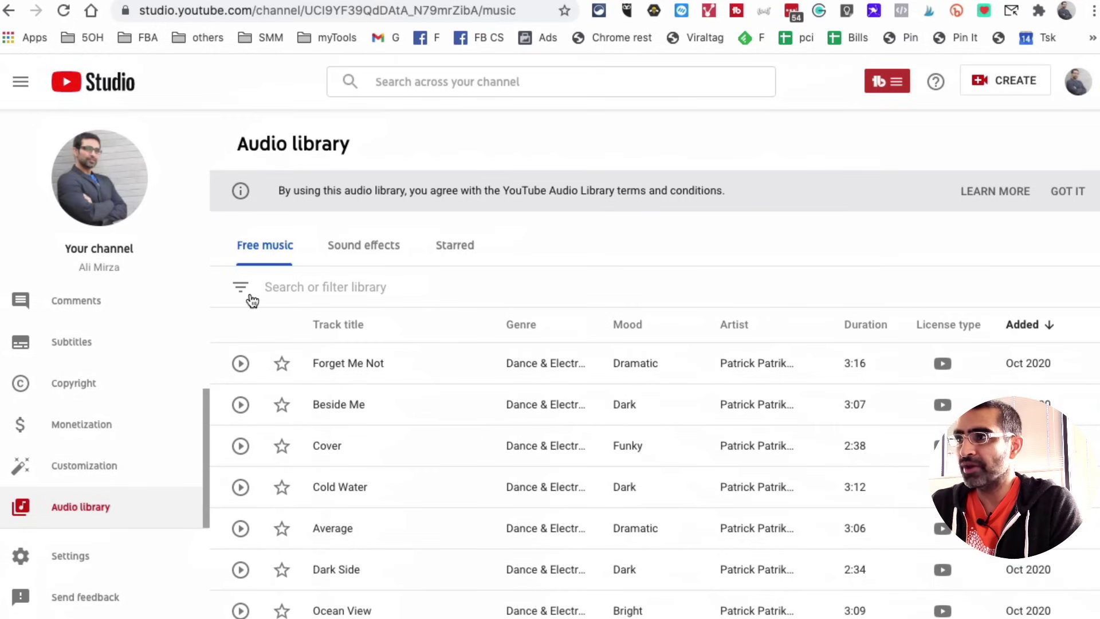
Step: Apply a Genre filter with only Hip-Hop & Rap ticked and browse the resulting tracks
{"action": "left_click", "coordinate": [240, 287]}
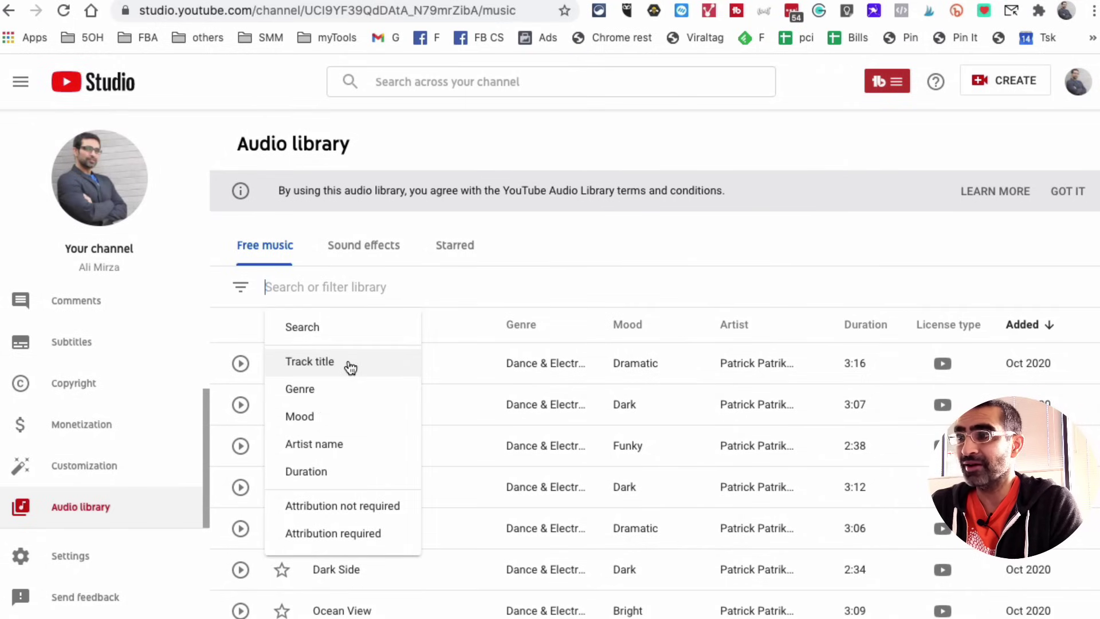
{"action": "left_click", "coordinate": [342, 387]}
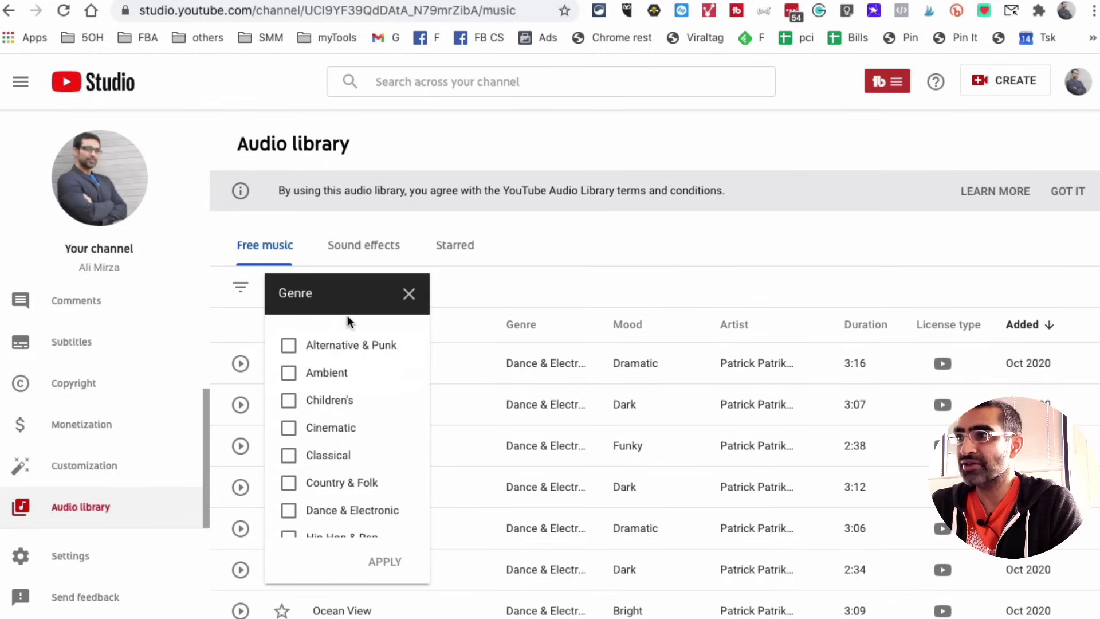
{"action": "scroll", "coordinate": [355, 401], "scroll_direction": "down", "scroll_amount": 3}
{"action": "scroll", "coordinate": [355, 404], "scroll_direction": "down", "scroll_amount": 1}
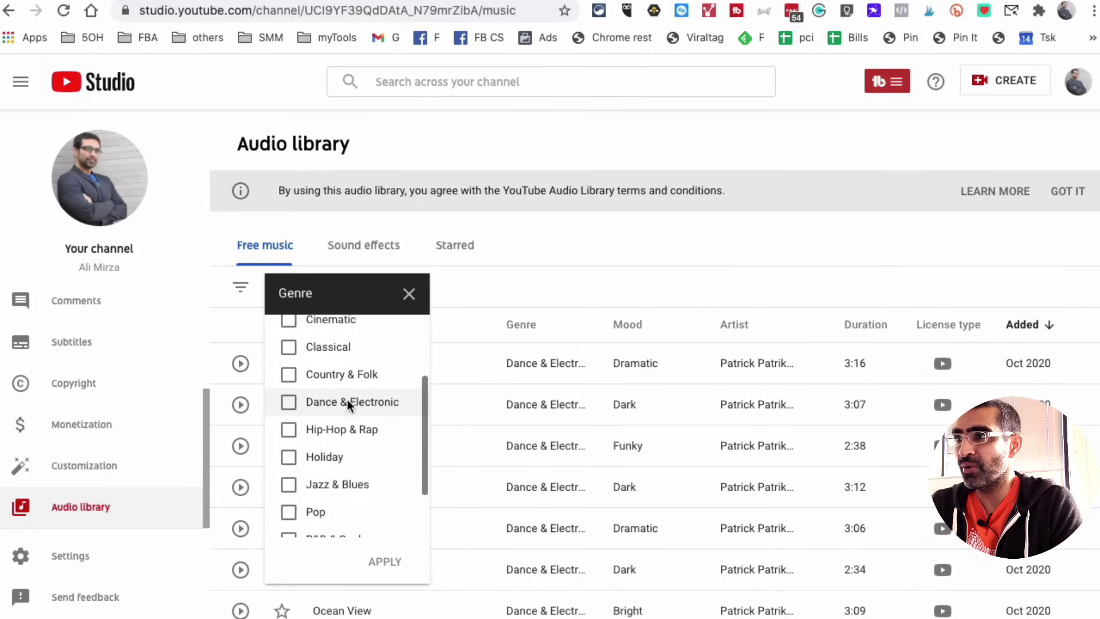
{"action": "left_click", "coordinate": [330, 374]}
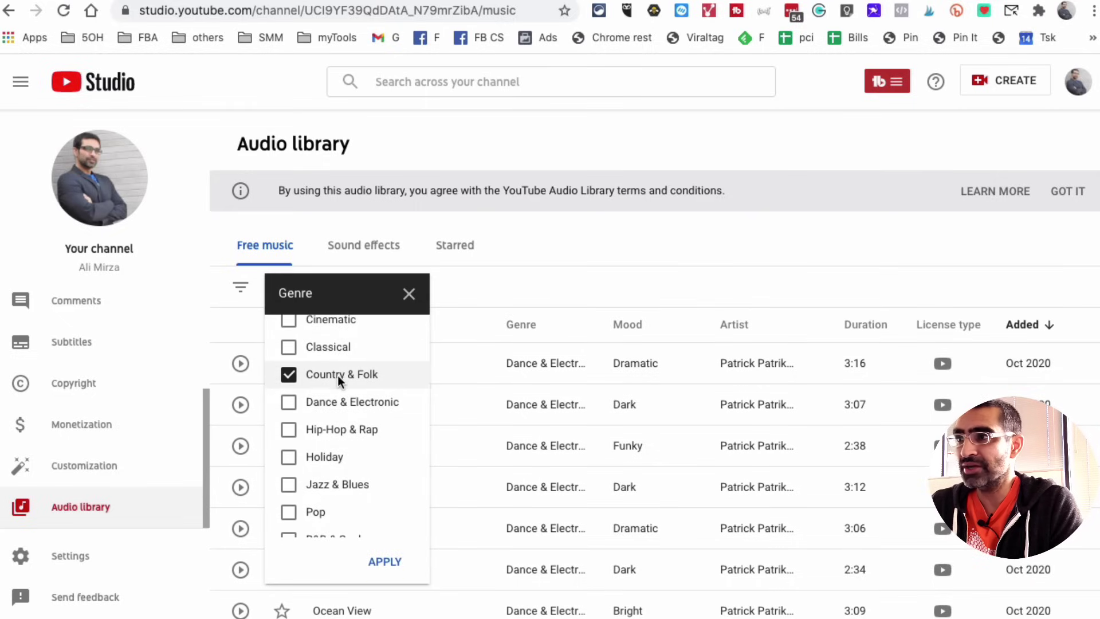
{"action": "left_click", "coordinate": [366, 428]}
{"action": "left_click", "coordinate": [306, 379]}
{"action": "left_click", "coordinate": [398, 560]}
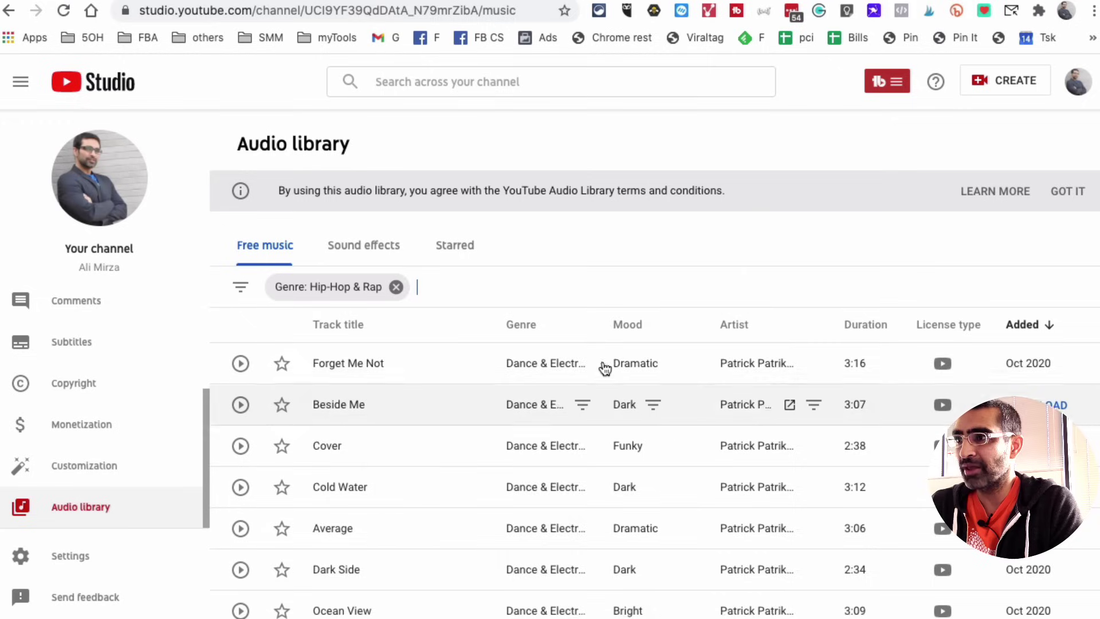
{"action": "scroll", "coordinate": [698, 330], "scroll_direction": "down", "scroll_amount": 1}
{"action": "scroll", "coordinate": [697, 330], "scroll_direction": "down", "scroll_amount": 10}
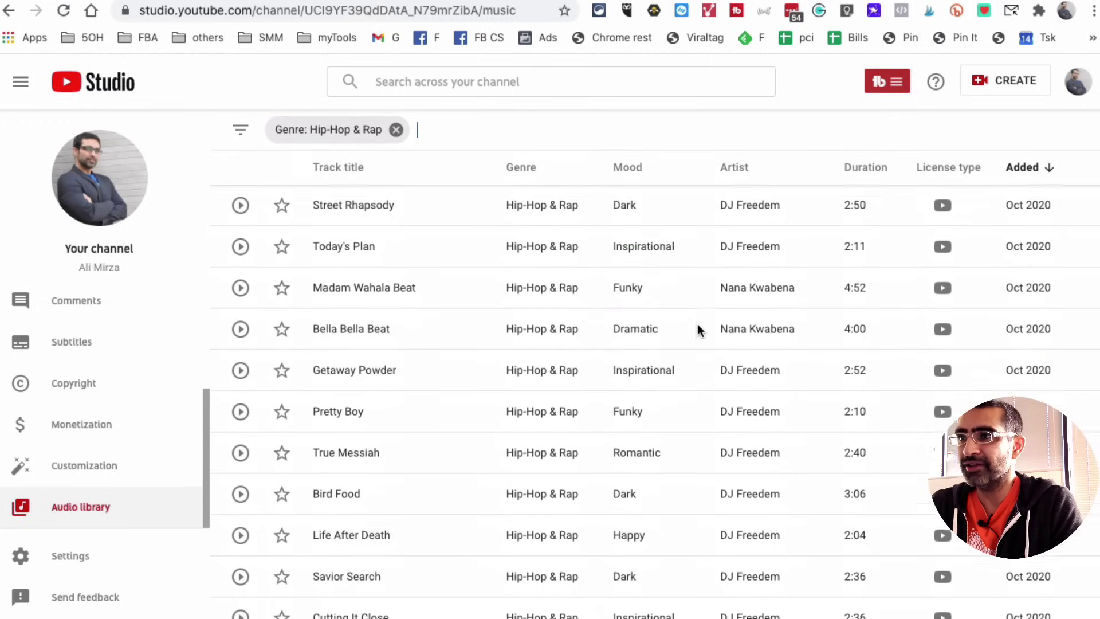
{"action": "scroll", "coordinate": [696, 324], "scroll_direction": "down", "scroll_amount": 5}
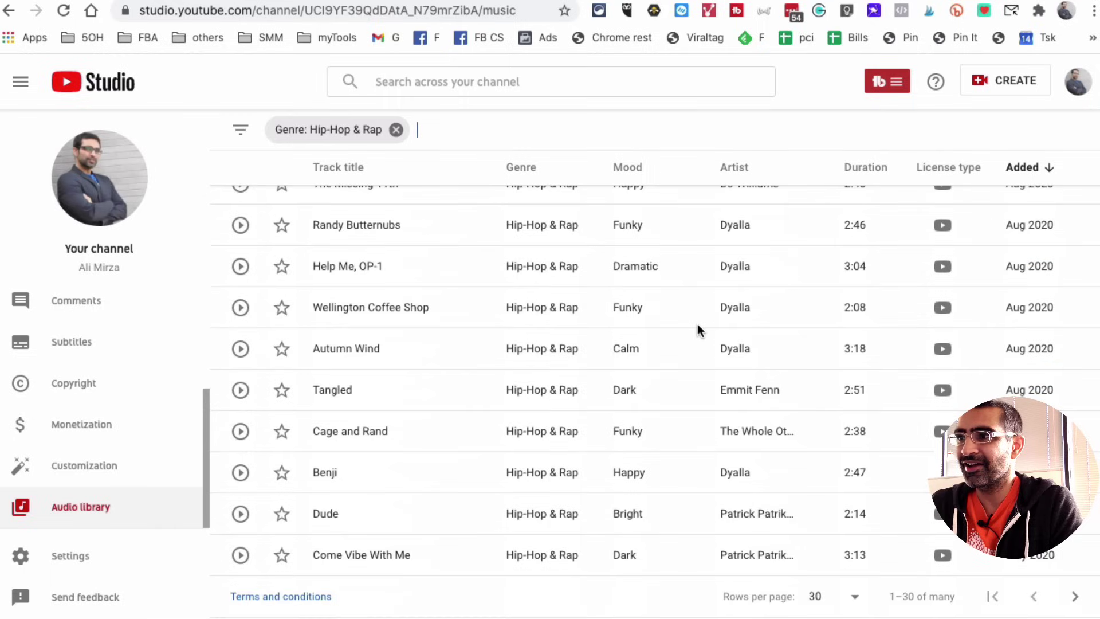
{"action": "scroll", "coordinate": [697, 324], "scroll_direction": "up", "scroll_amount": 15}
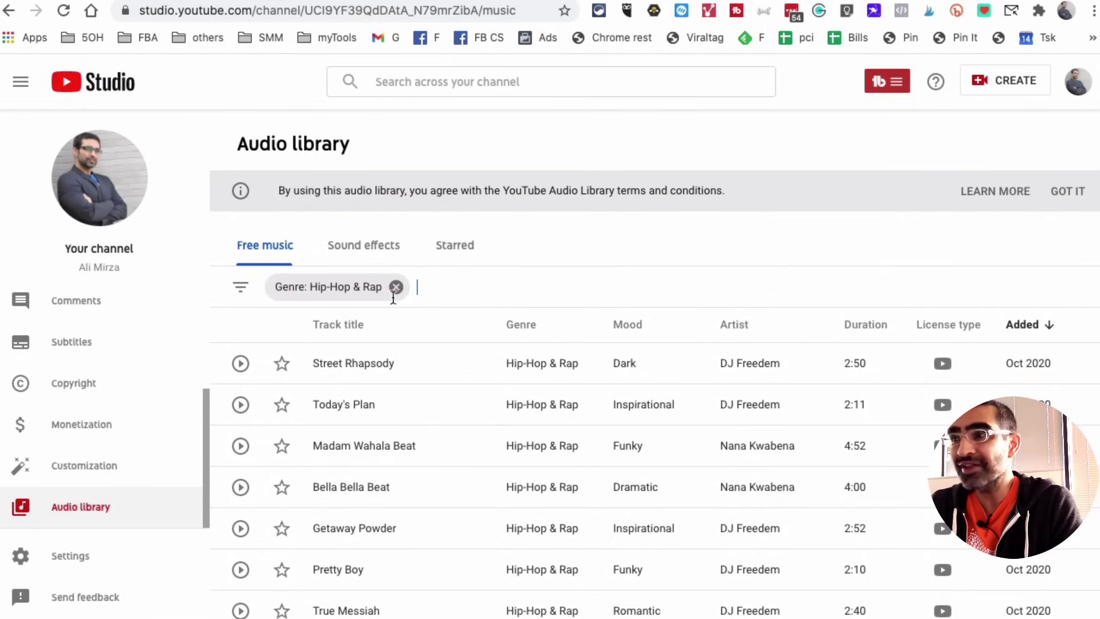
Step: Add a Mood filter set to Funky on top of the Hip-Hop & Rap results
{"action": "left_click", "coordinate": [241, 287]}
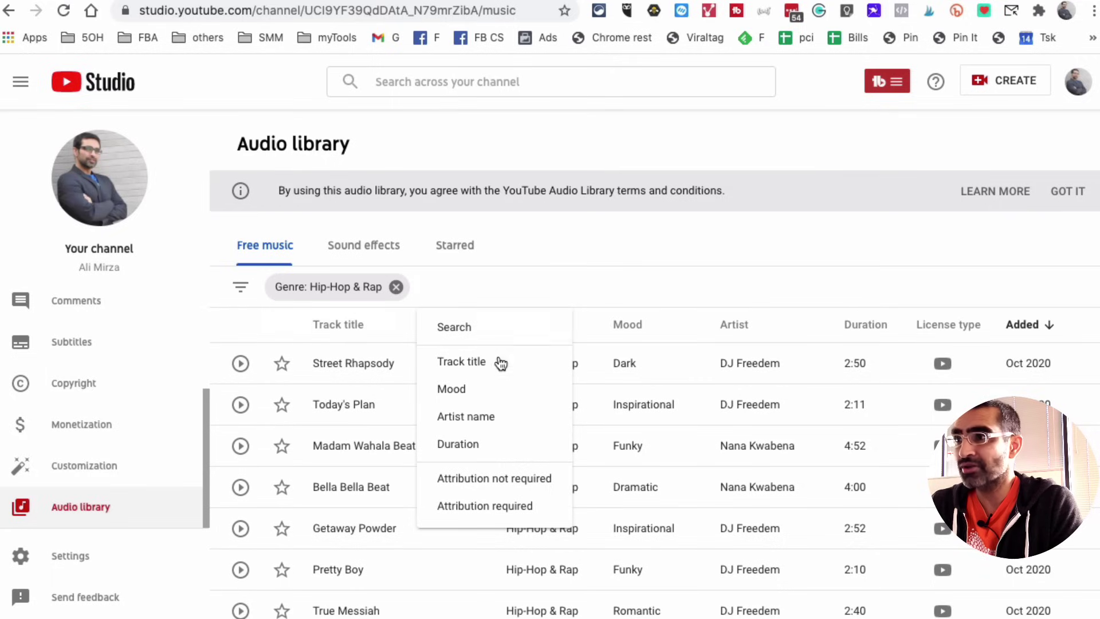
{"action": "left_click", "coordinate": [494, 389]}
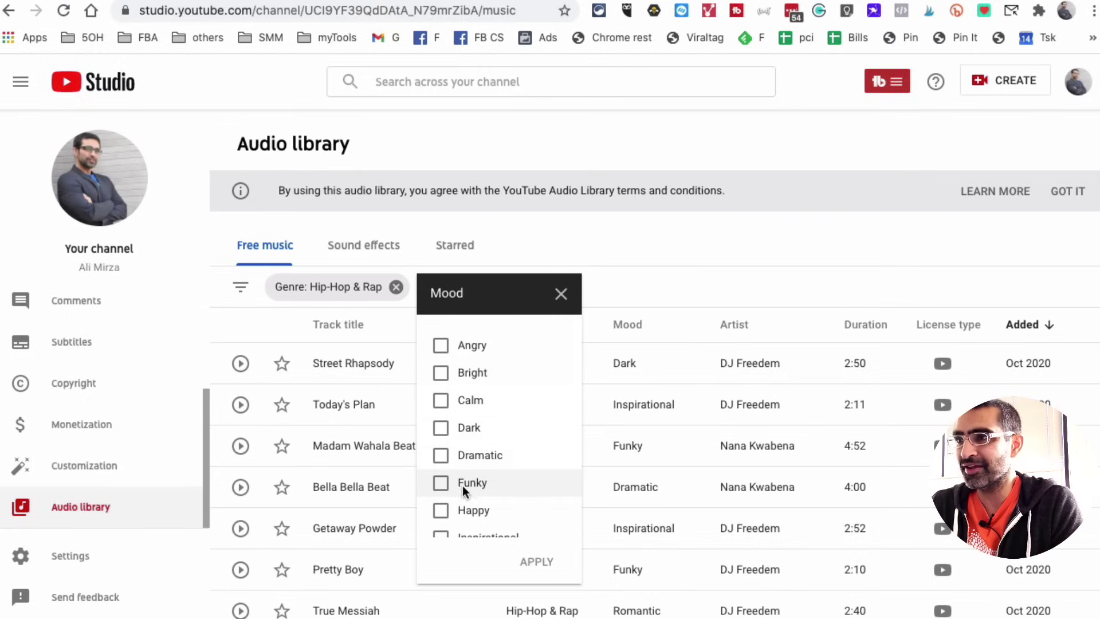
{"action": "left_click", "coordinate": [443, 483]}
{"action": "left_click", "coordinate": [544, 575]}
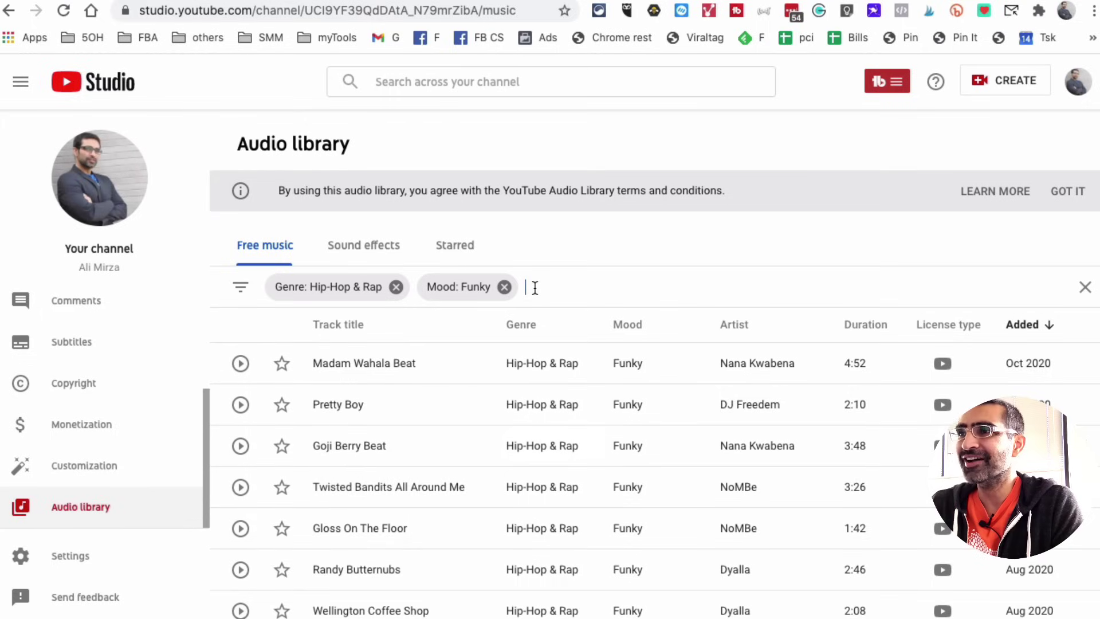
Step: Add a Duration filter of Shorter than 2:00 and scroll through the narrowed tracks
{"action": "left_click", "coordinate": [256, 292]}
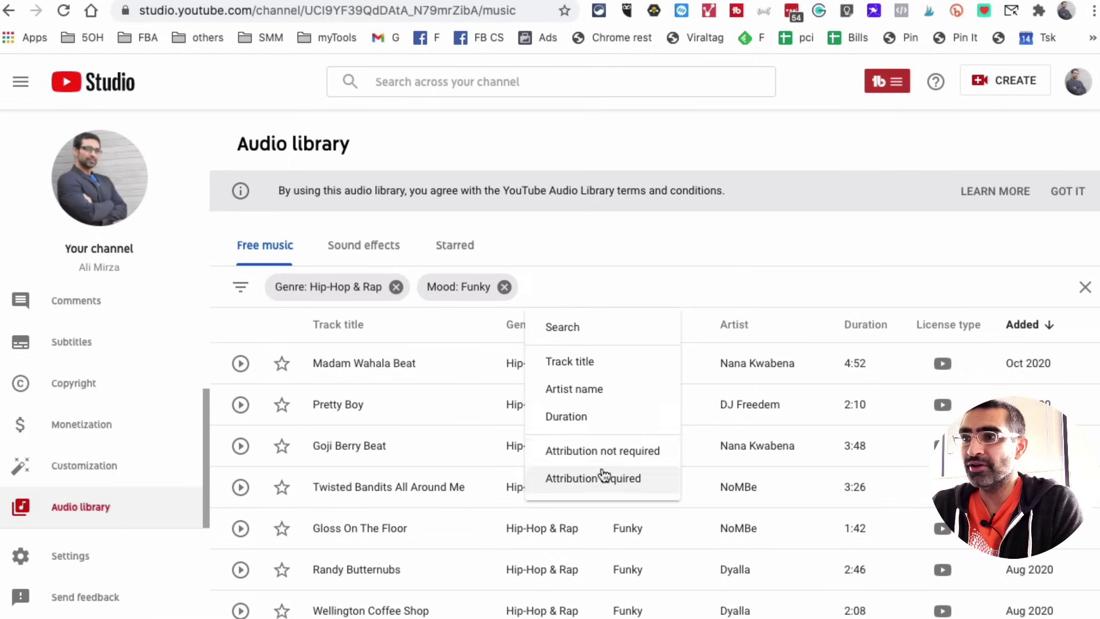
{"action": "left_click", "coordinate": [598, 420]}
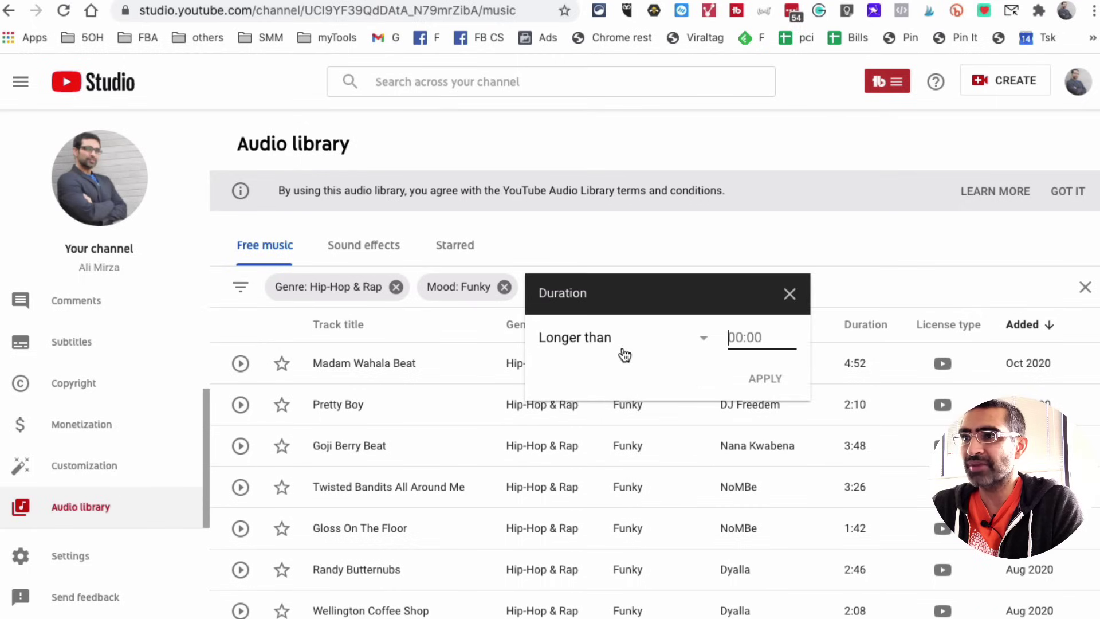
{"action": "left_click", "coordinate": [782, 354]}
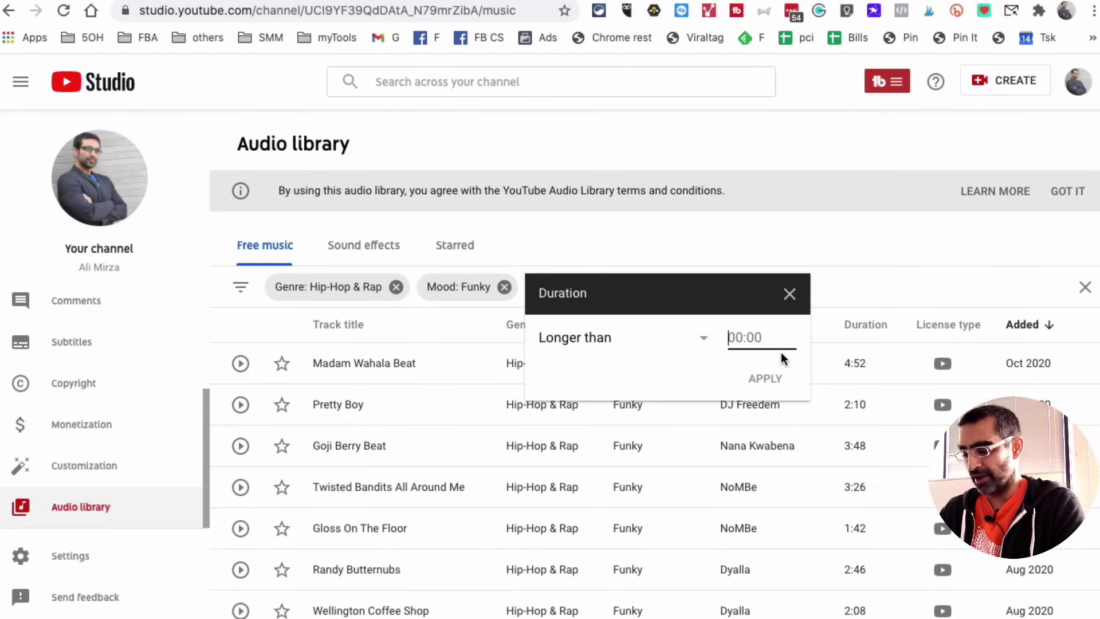
{"action": "type", "text": "2"}
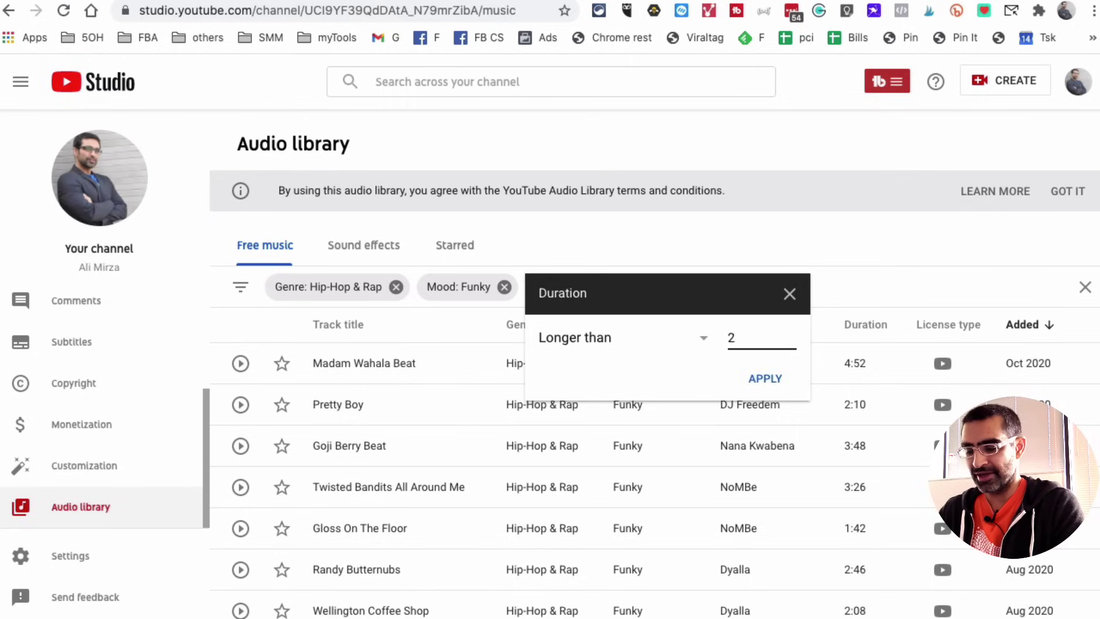
{"action": "left_click", "coordinate": [705, 340]}
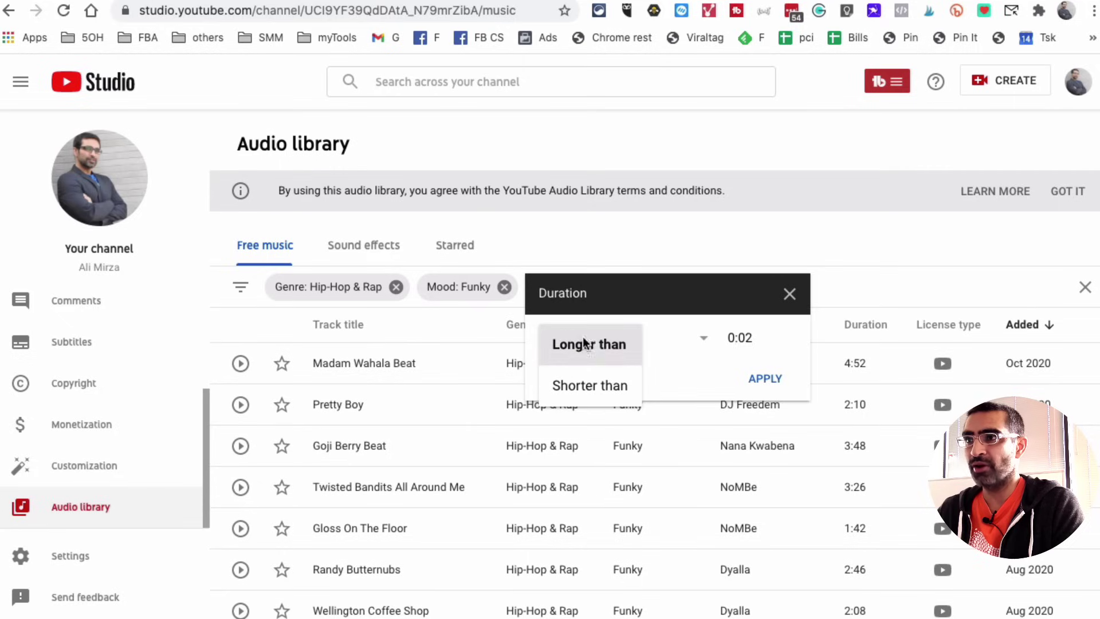
{"action": "left_click", "coordinate": [597, 385]}
{"action": "left_click", "coordinate": [774, 342]}
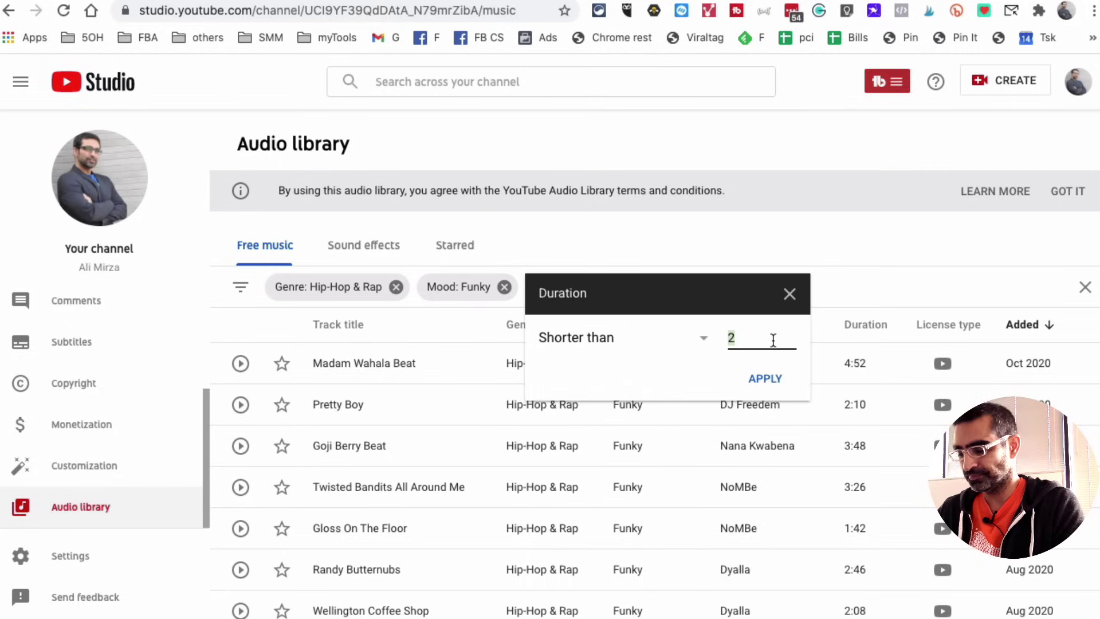
{"action": "type", "text": ":00"}
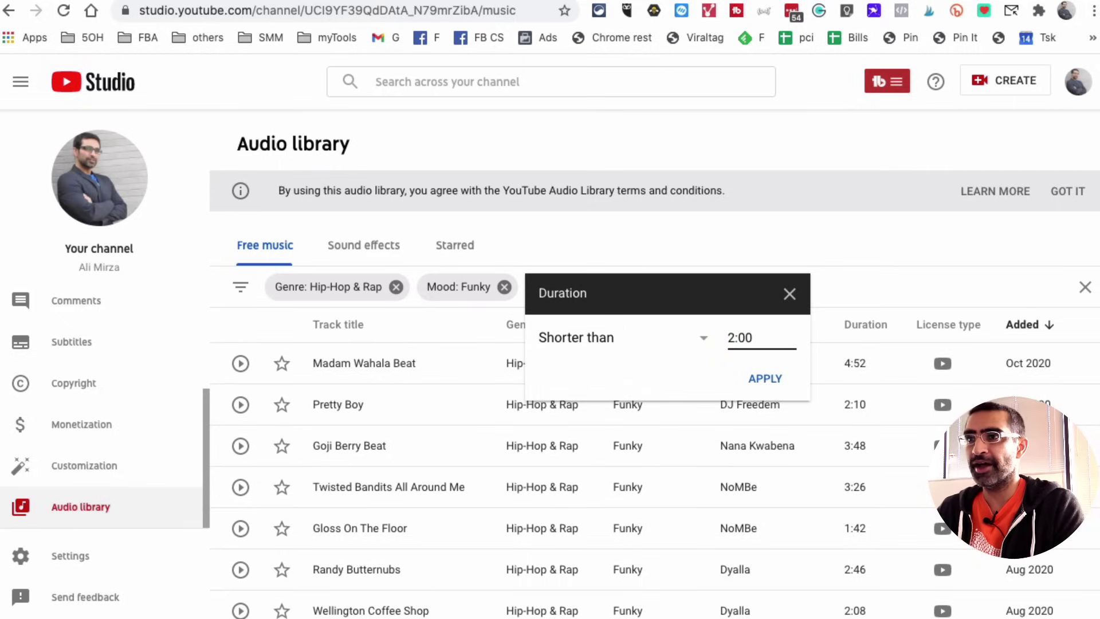
{"action": "left_click", "coordinate": [765, 378]}
{"action": "scroll", "coordinate": [914, 460], "scroll_direction": "down", "scroll_amount": 3}
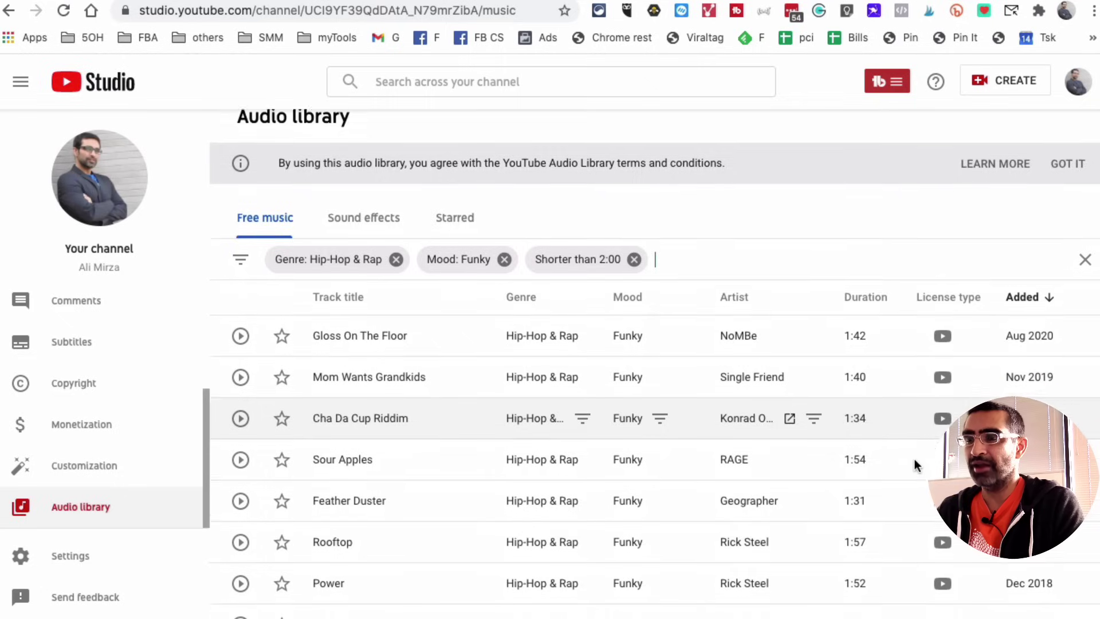
{"action": "scroll", "coordinate": [913, 458], "scroll_direction": "down", "scroll_amount": 5}
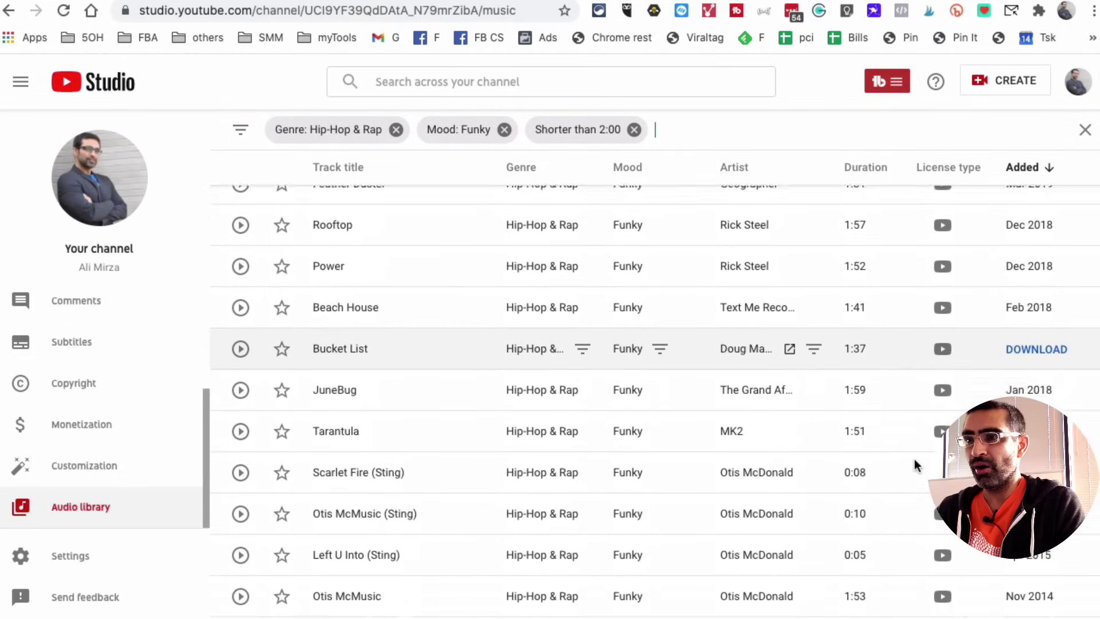
{"action": "scroll", "coordinate": [899, 301], "scroll_direction": "up", "scroll_amount": 10}
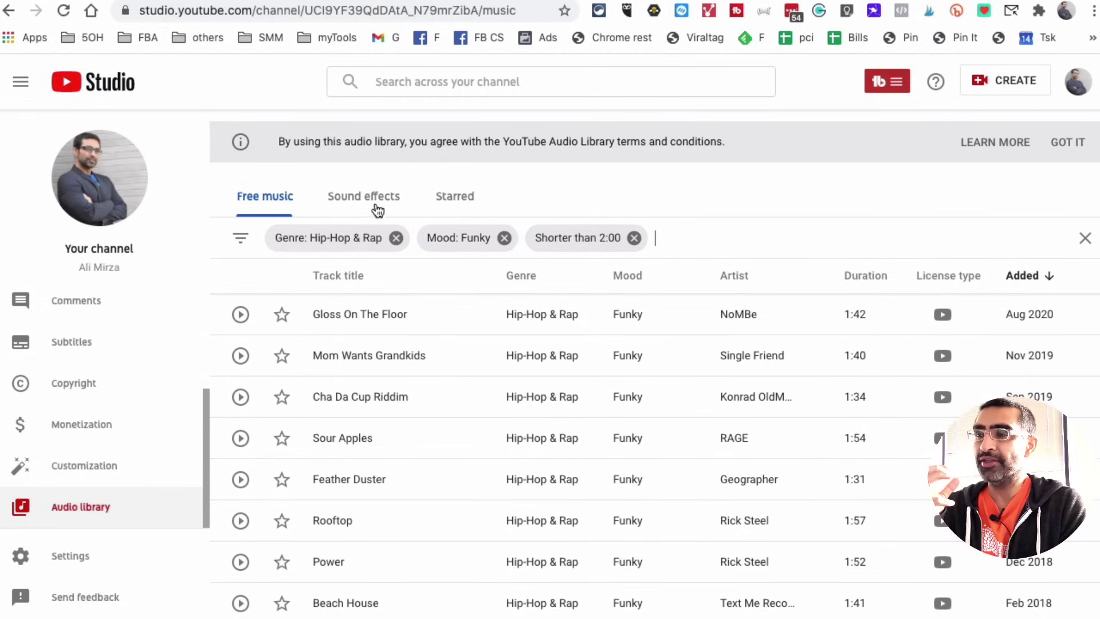
Step: Look through the Sound effects list, then go back to the filtered free music
{"action": "left_click", "coordinate": [373, 202]}
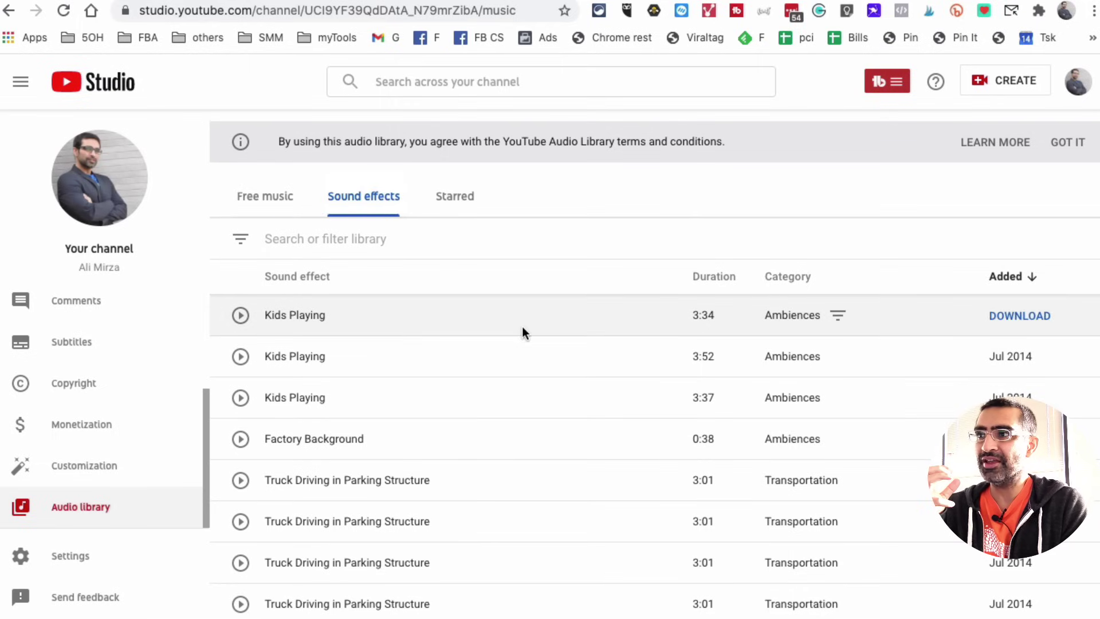
{"action": "scroll", "coordinate": [522, 328], "scroll_direction": "down", "scroll_amount": 5}
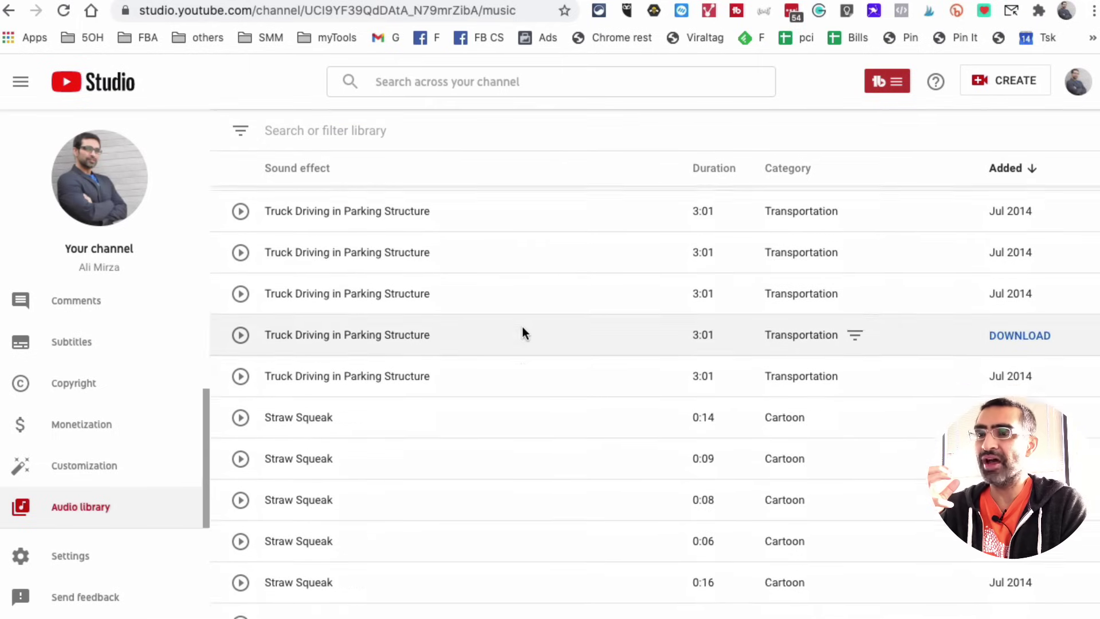
{"action": "scroll", "coordinate": [522, 329], "scroll_direction": "up", "scroll_amount": 6}
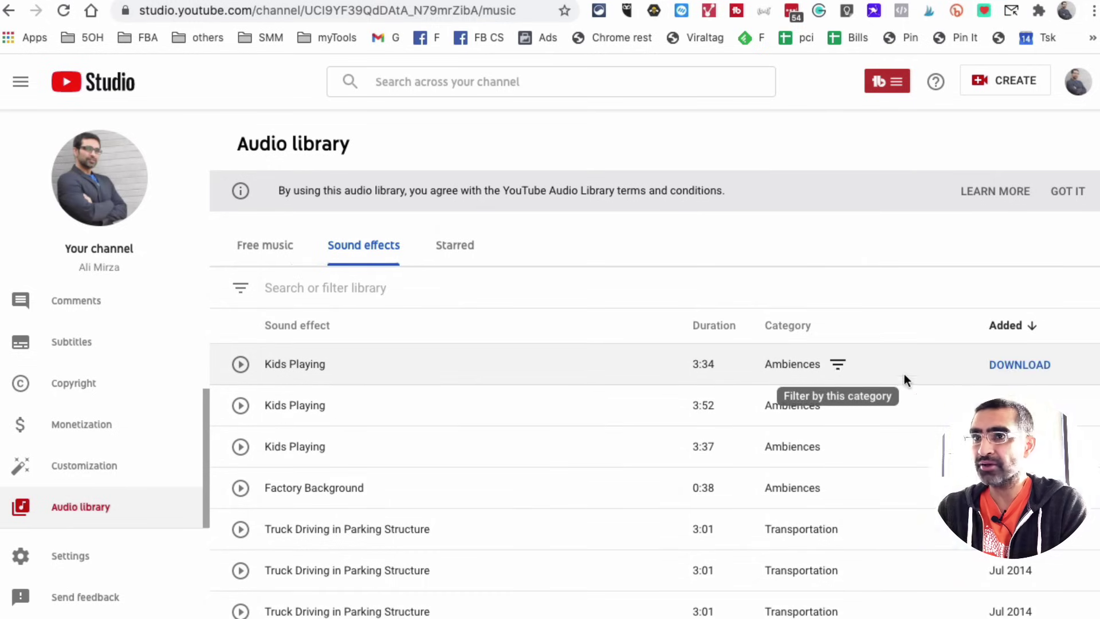
{"action": "left_click", "coordinate": [254, 254]}
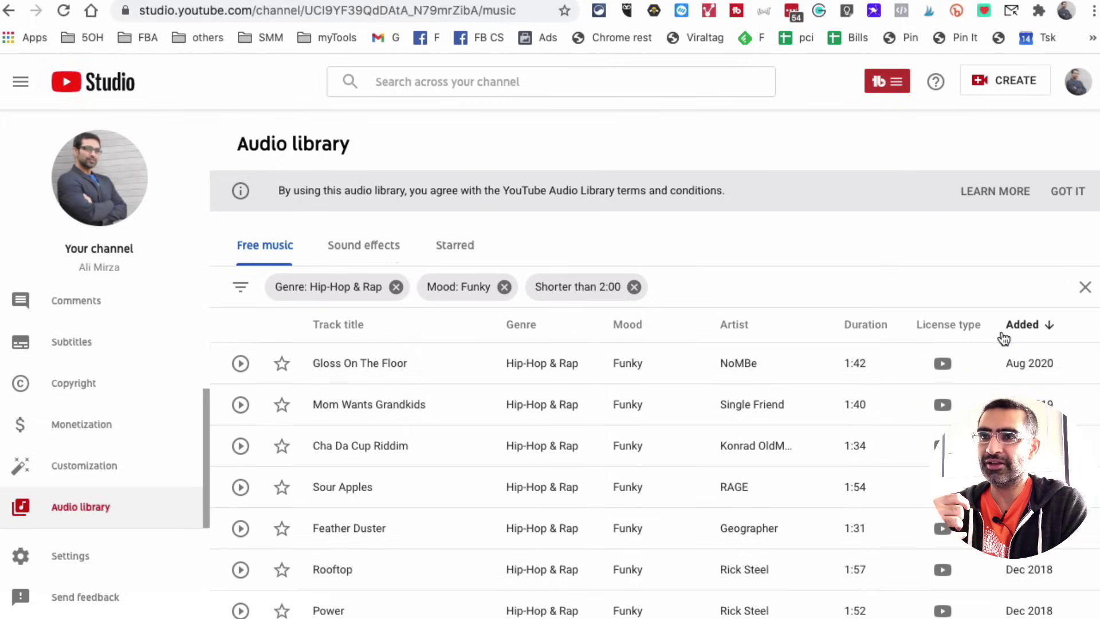
Step: Download 'Gloss On The Floor' as an MP3 and close the save dialog
{"action": "left_click", "coordinate": [1009, 361]}
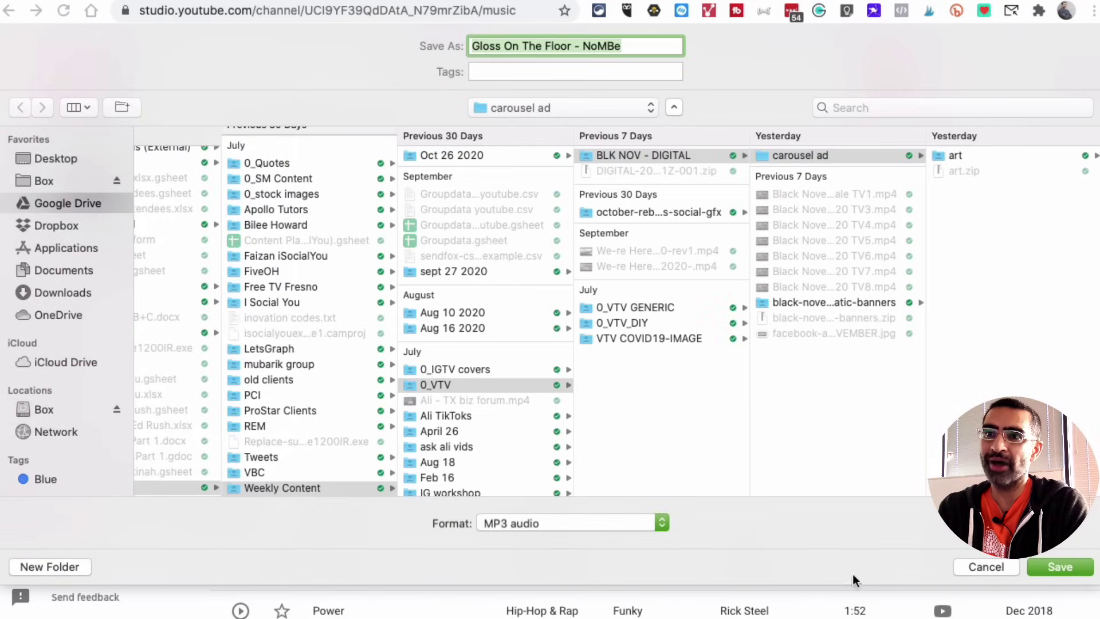
{"action": "left_click", "coordinate": [961, 566]}
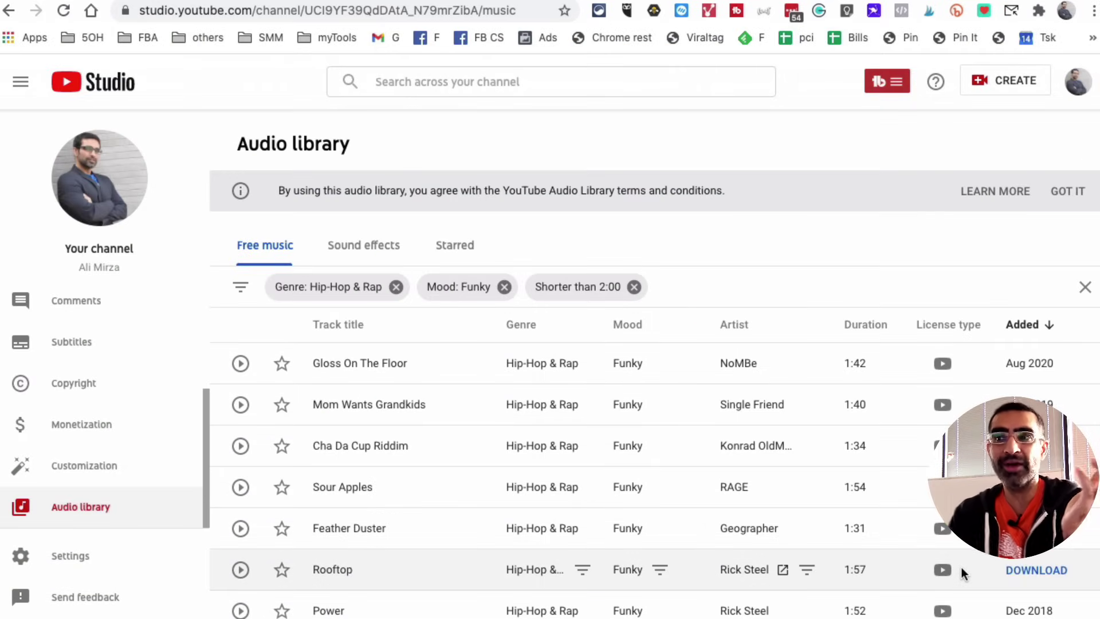